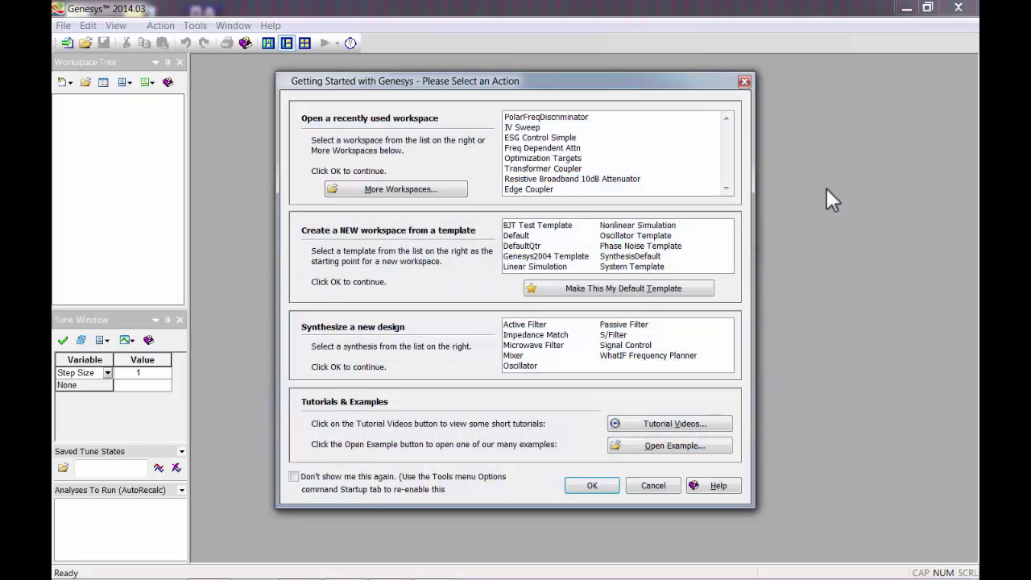
# Create a Default-template workspace and launch Run PLL from New Item > Syntheses.
pyautogui.click(573, 235)
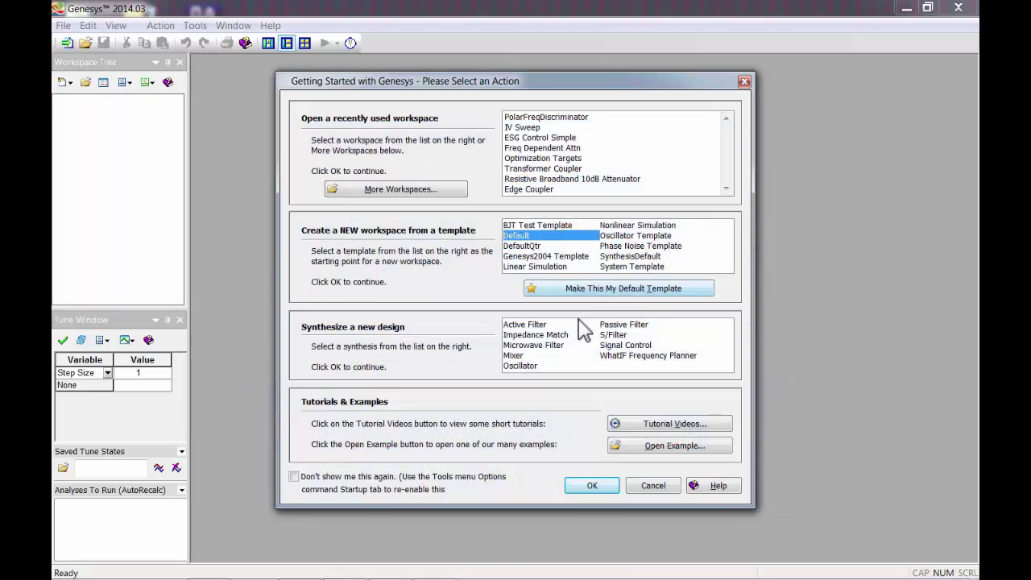
pyautogui.click(587, 485)
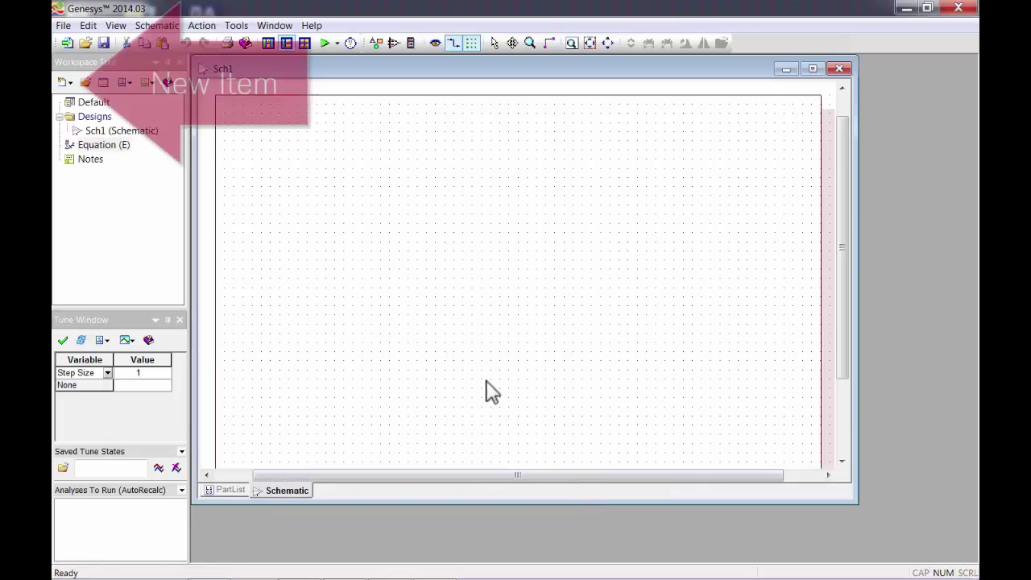
pyautogui.click(63, 83)
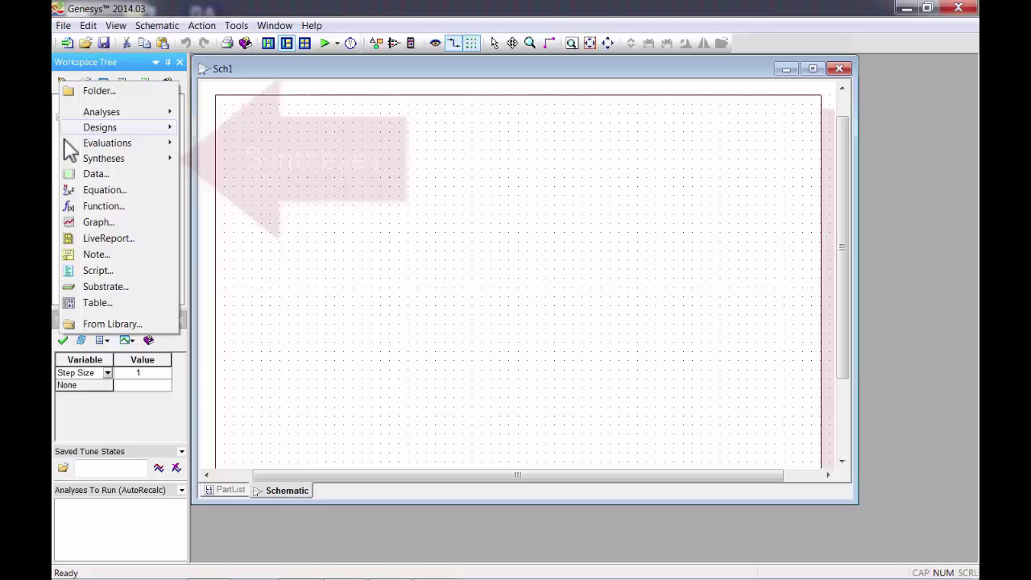
pyautogui.moveTo(103, 159)
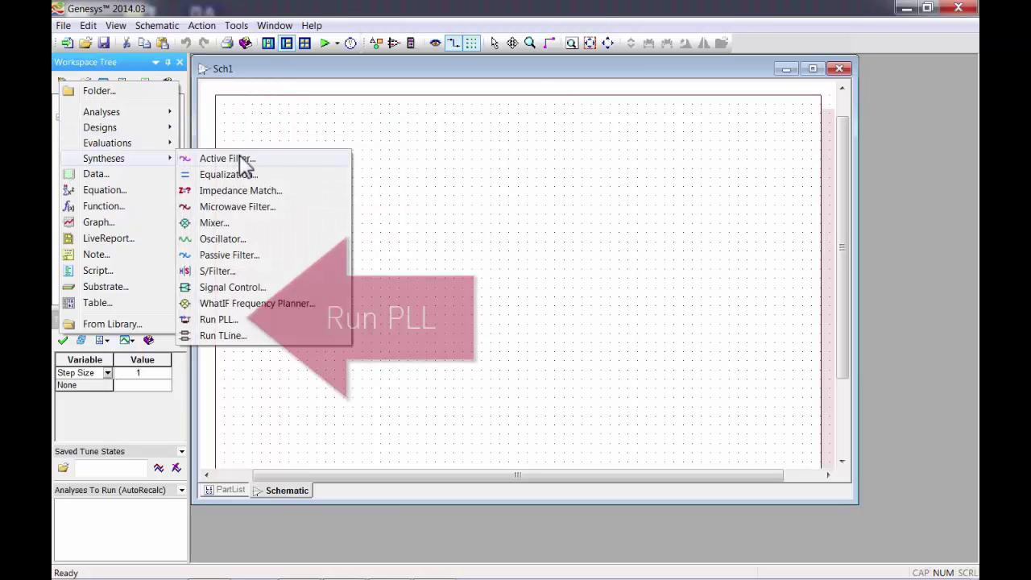
pyautogui.click(327, 319)
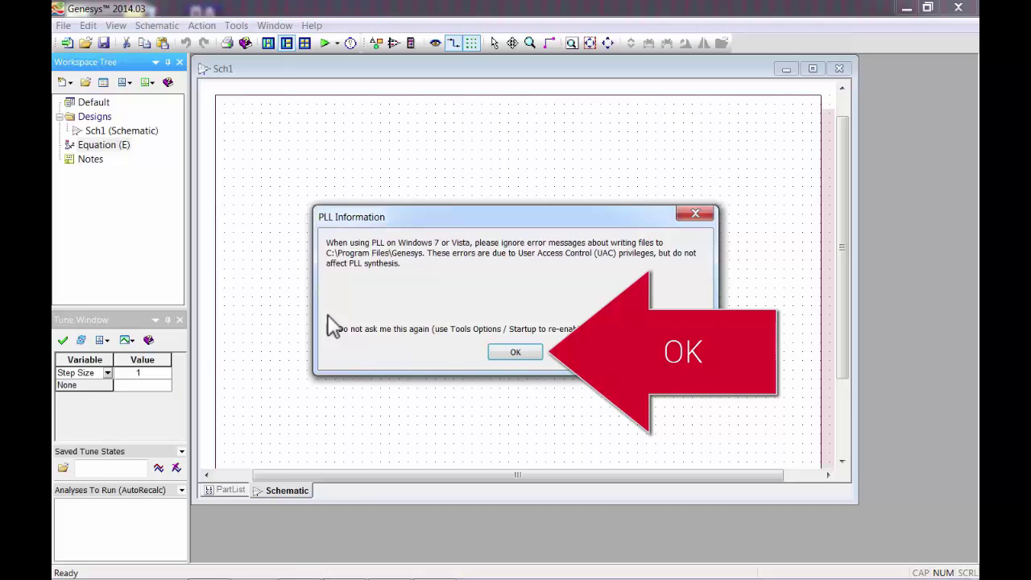
# Dismiss the PLL Information notice and maximize the Frequency Synthesizer window.
pyautogui.click(515, 354)
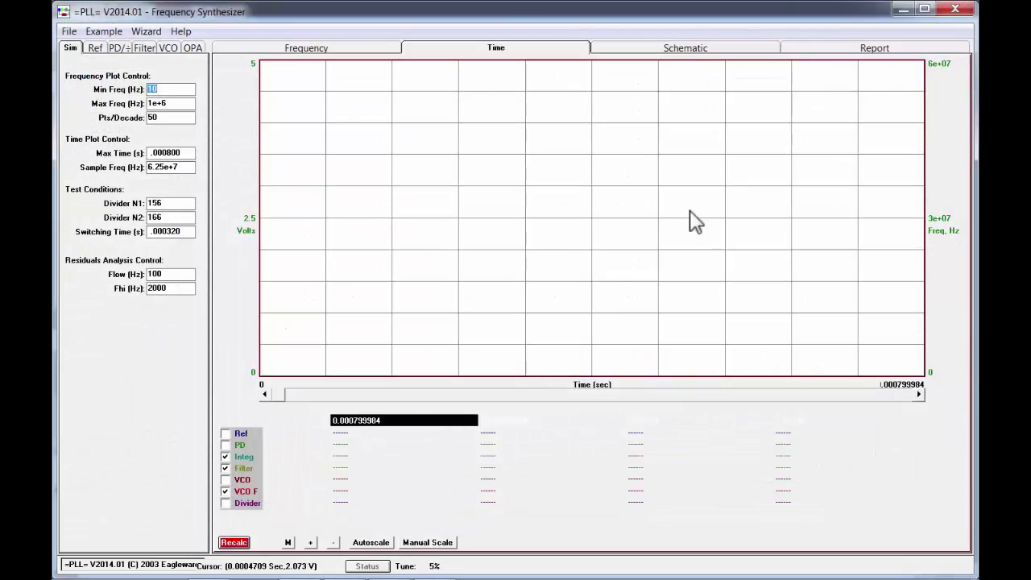
pyautogui.click(924, 10)
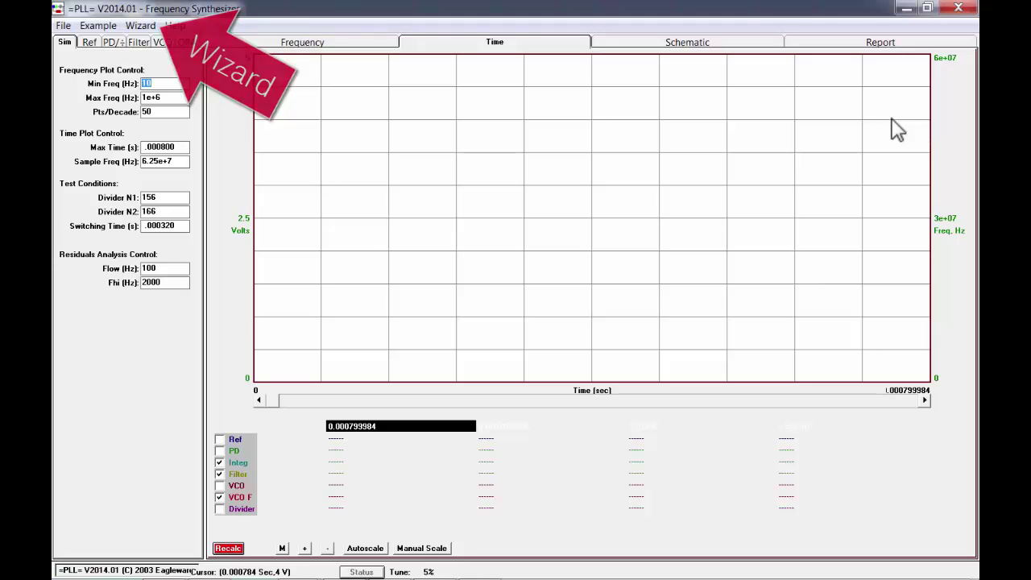
# Run Wizard > Frequency Synthesizer, overwrite existing values, and keep the Charge Pump P/F Detector.
pyautogui.click(128, 34)
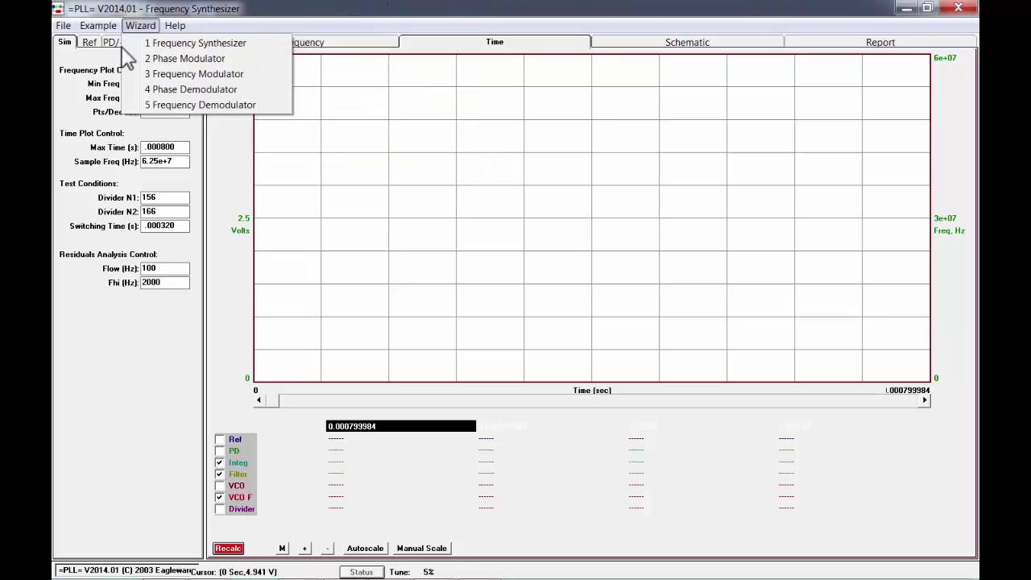
pyautogui.click(133, 45)
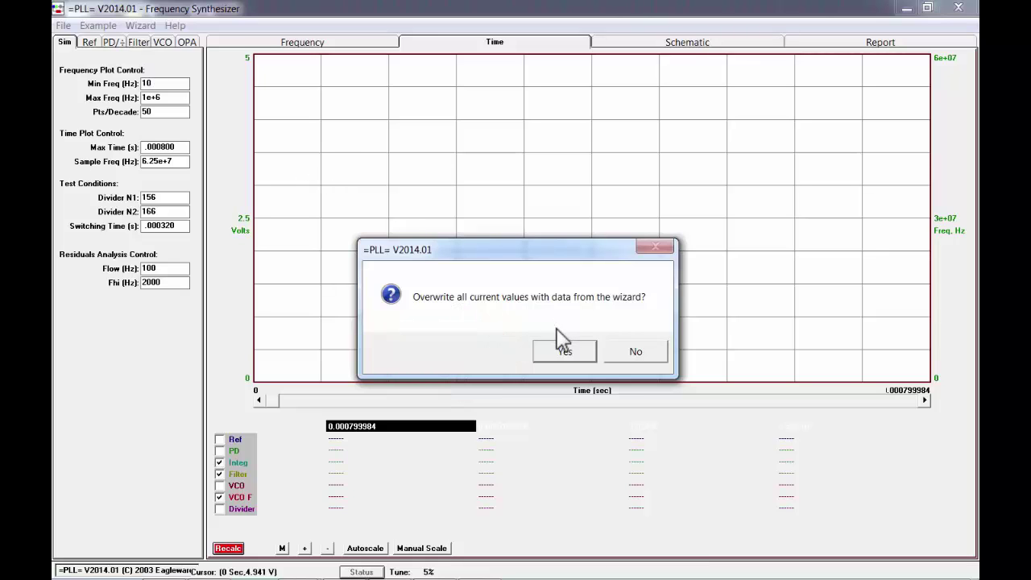
pyautogui.click(568, 352)
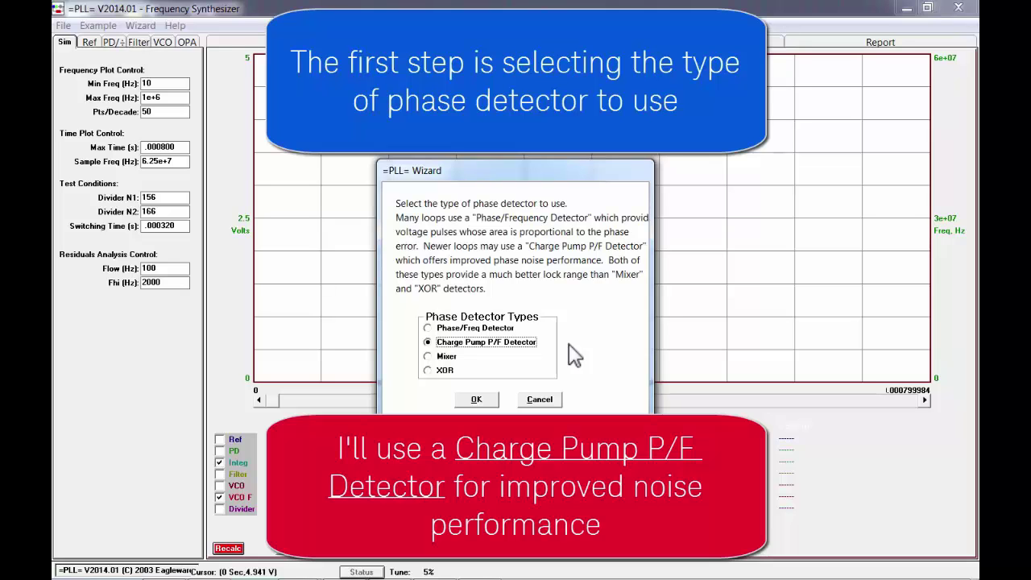
pyautogui.click(478, 400)
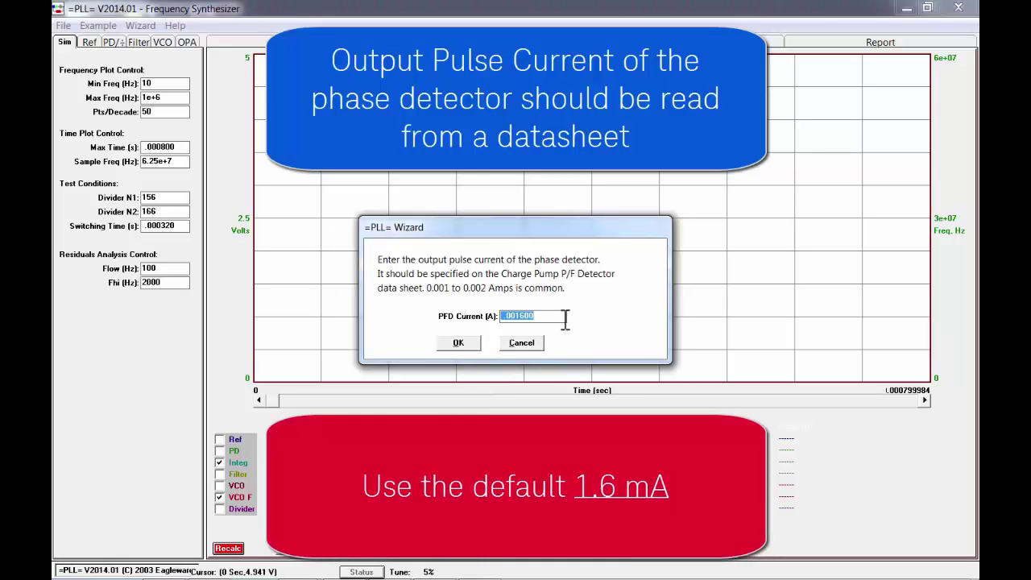
# Keep 1.6 mA PFD current, set logic "1" to 3 V, and enter 5e6 Hz reference frequency.
pyautogui.click(562, 316)
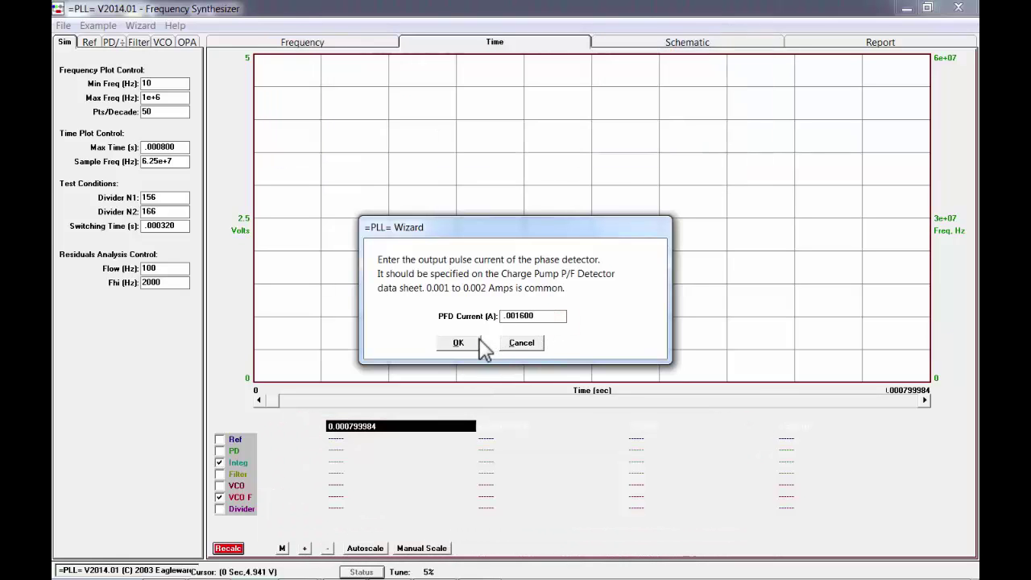
pyautogui.click(479, 342)
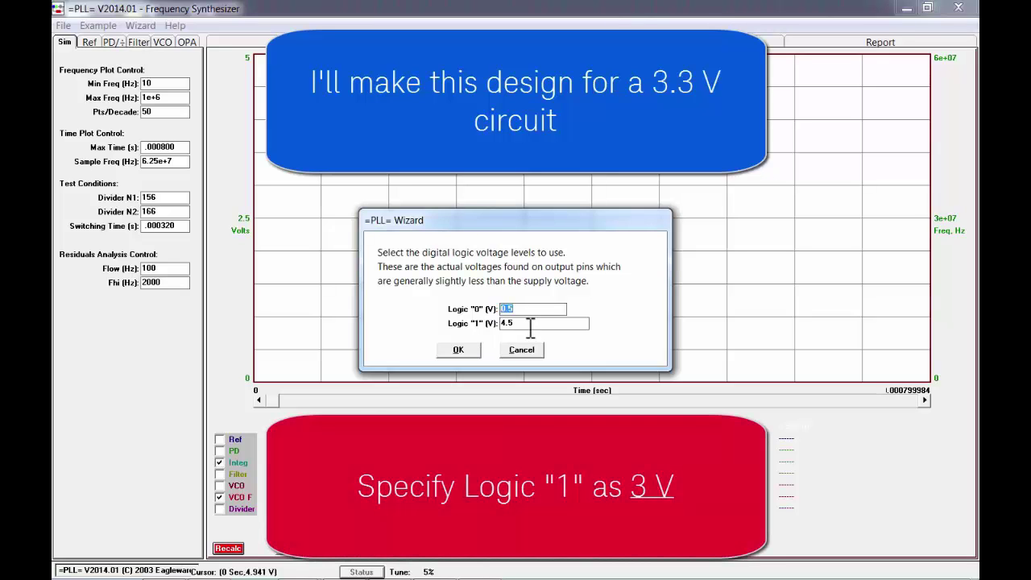
pyautogui.moveTo(532, 324); pyautogui.dragTo(478, 322)
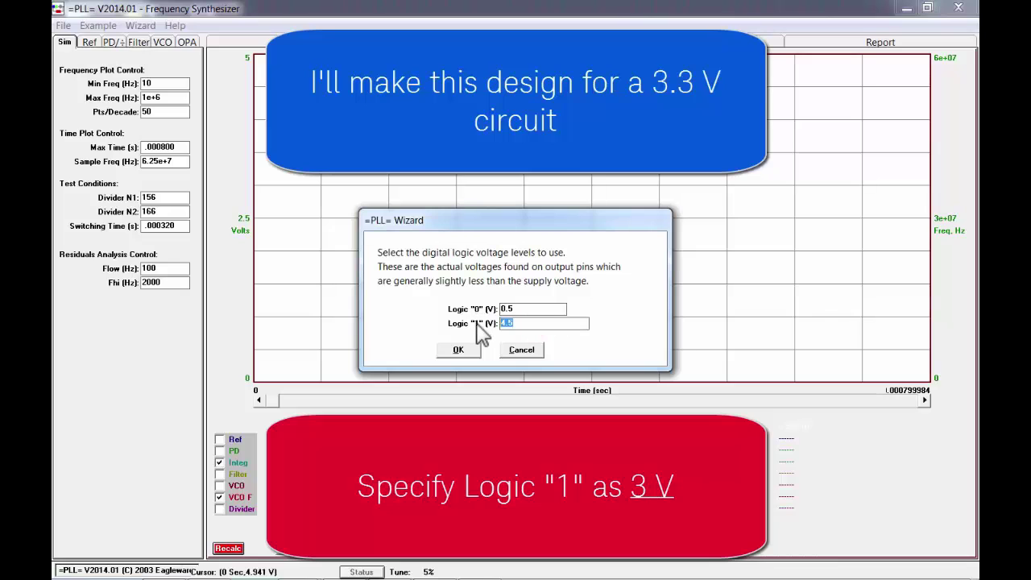
pyautogui.write('3')
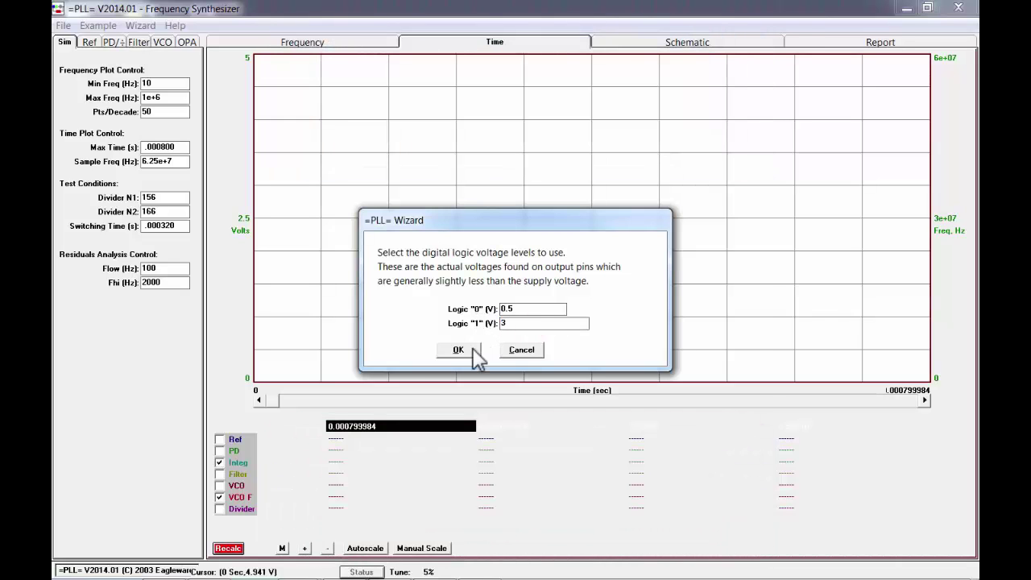
pyautogui.click(474, 351)
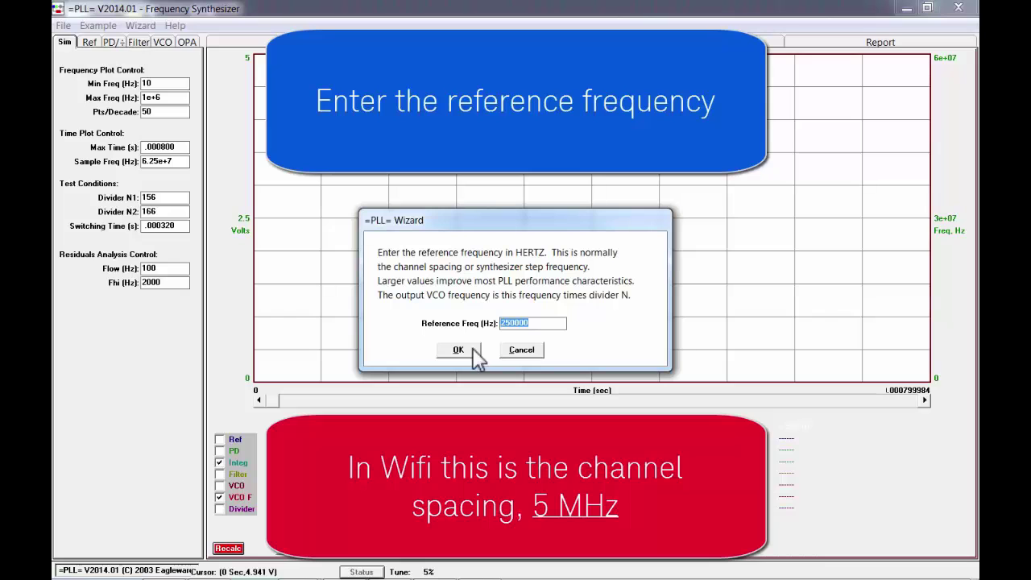
pyautogui.write('5e')
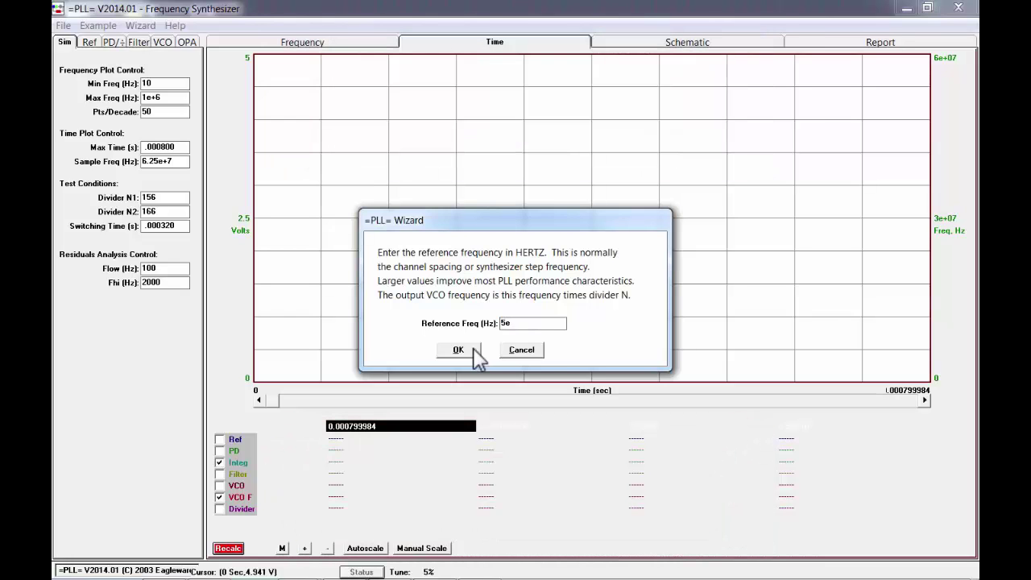
pyautogui.write('6')
pyautogui.click(473, 349)
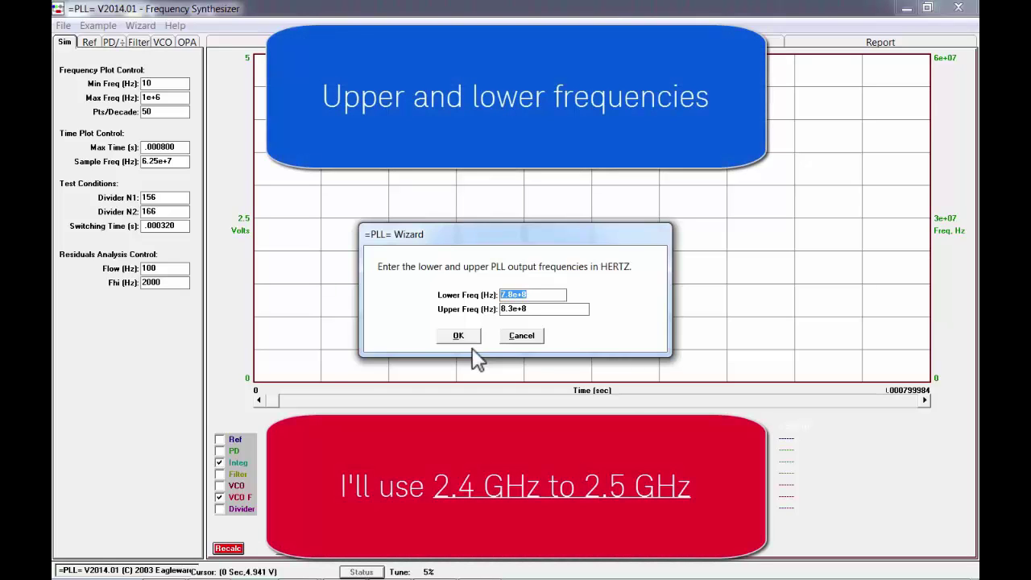
# Enter 2.4e+9 and 2.5e+9 Hz output frequencies and acknowledge divider N of 490.
pyautogui.write('2')
pyautogui.write('.4')
pyautogui.write('e+9')
pyautogui.moveTo(544, 306); pyautogui.dragTo(489, 313)
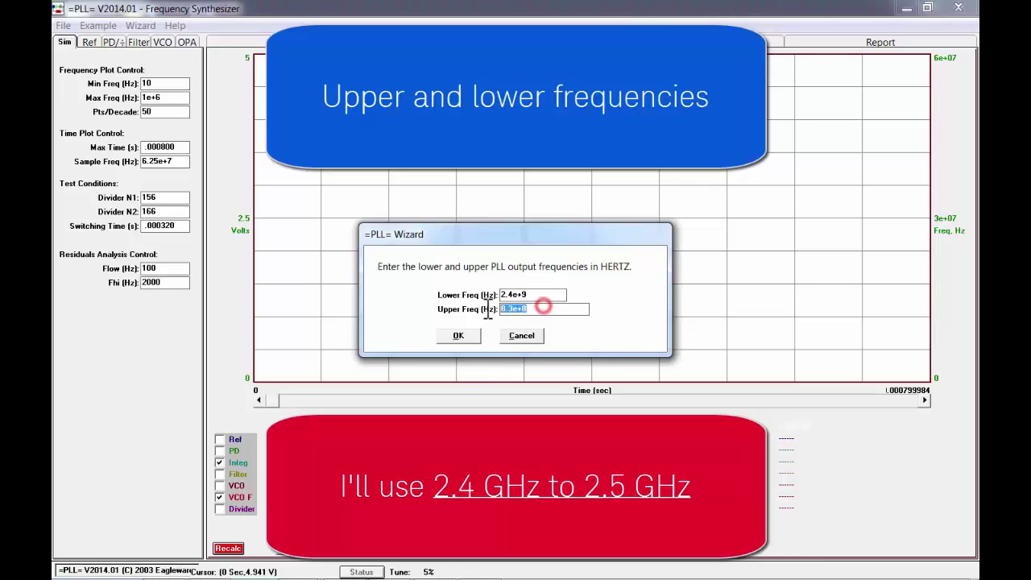
pyautogui.write('2.5')
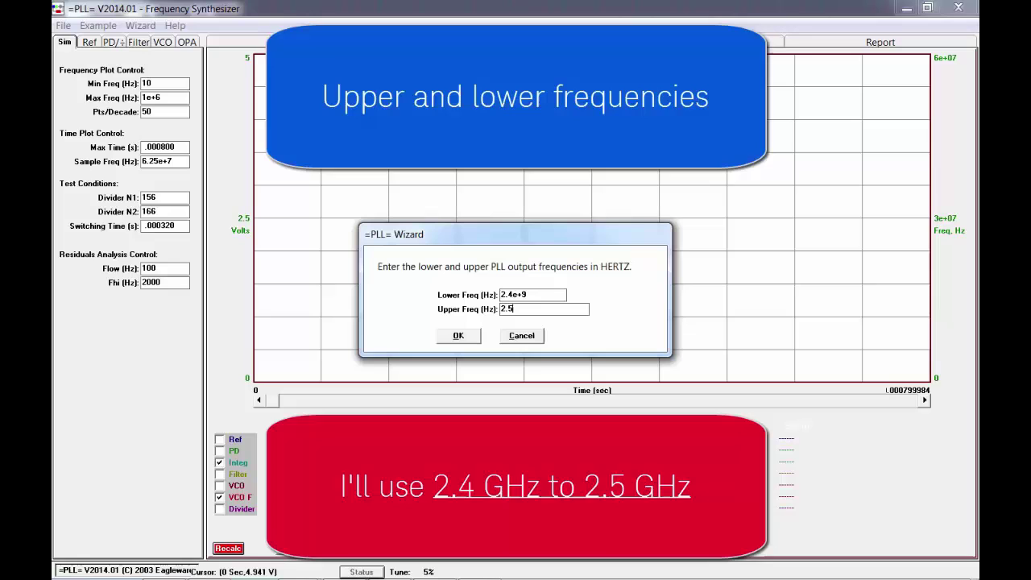
pyautogui.write('e+9')
pyautogui.click(460, 337)
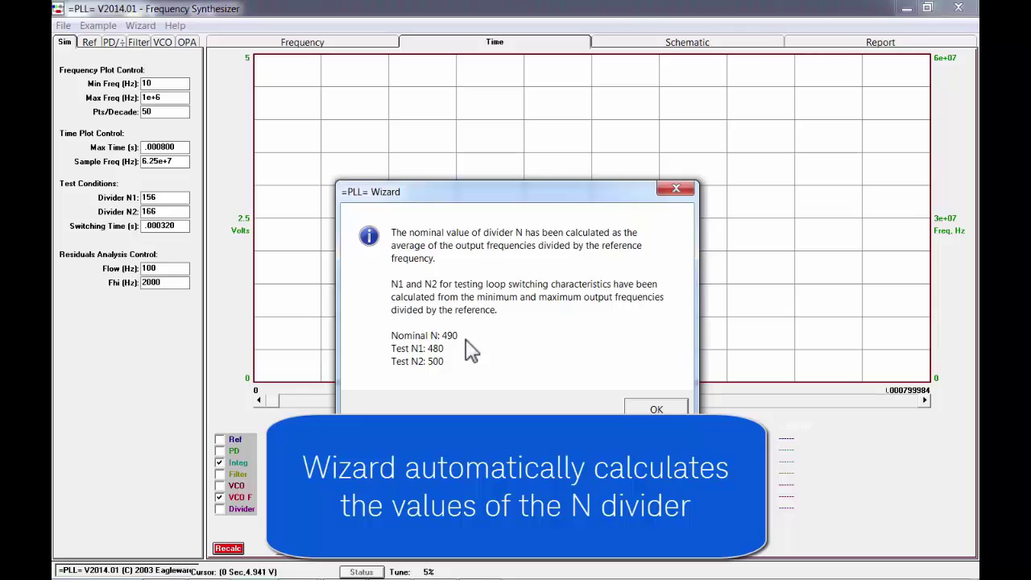
pyautogui.click(642, 412)
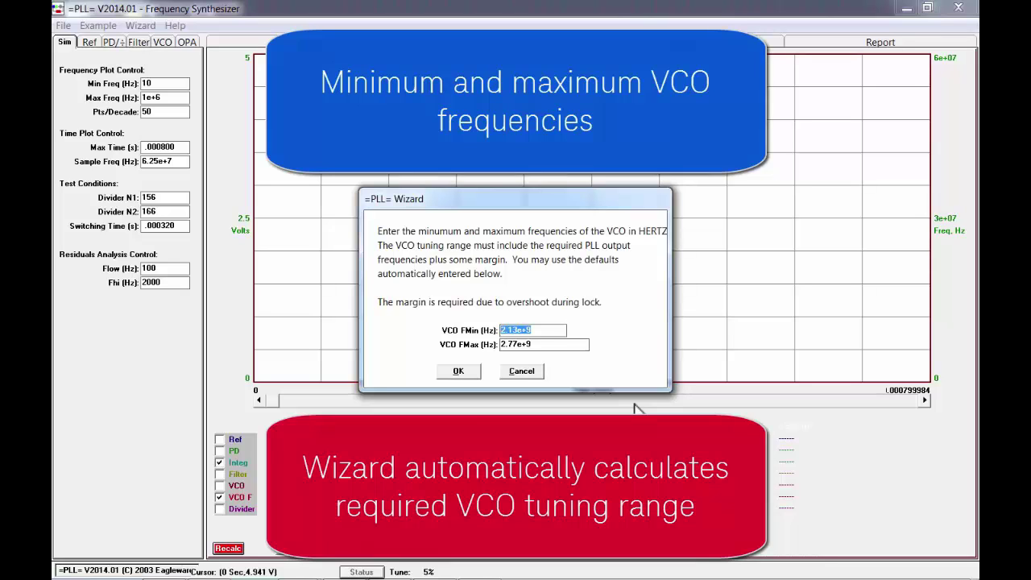
# Accept the 2.13–2.77 GHz VCO range, set FMax tuning voltage to 2.7 V, keep 250 kHz bandwidth.
pyautogui.click(477, 371)
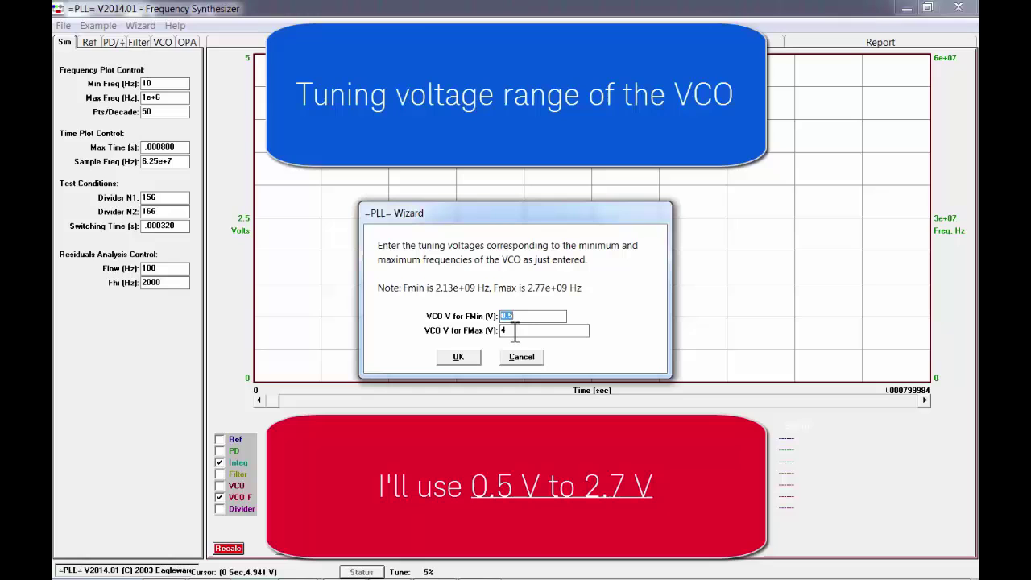
pyautogui.moveTo(511, 330); pyautogui.dragTo(497, 330)
pyautogui.write('2.7')
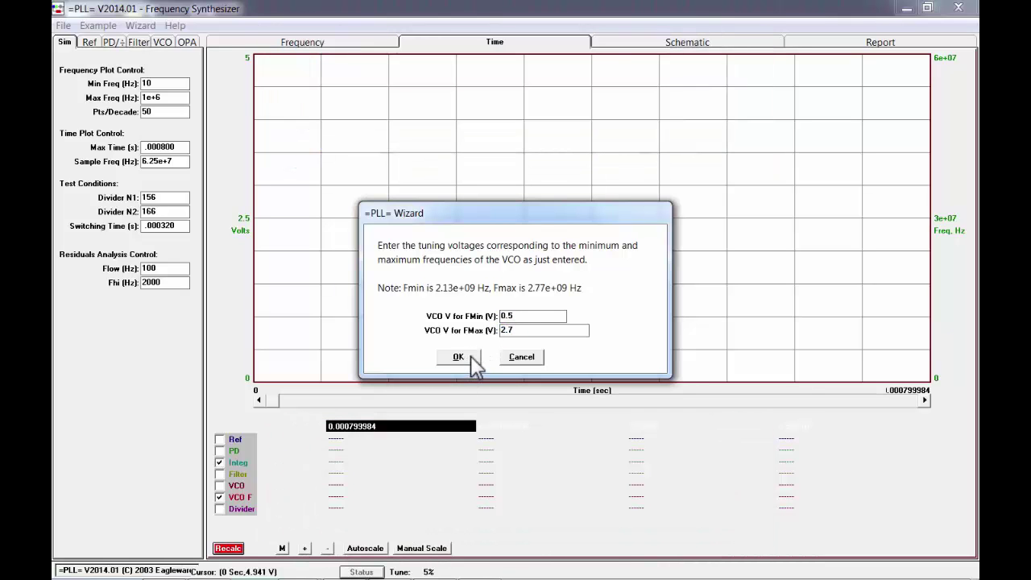
pyautogui.click(472, 359)
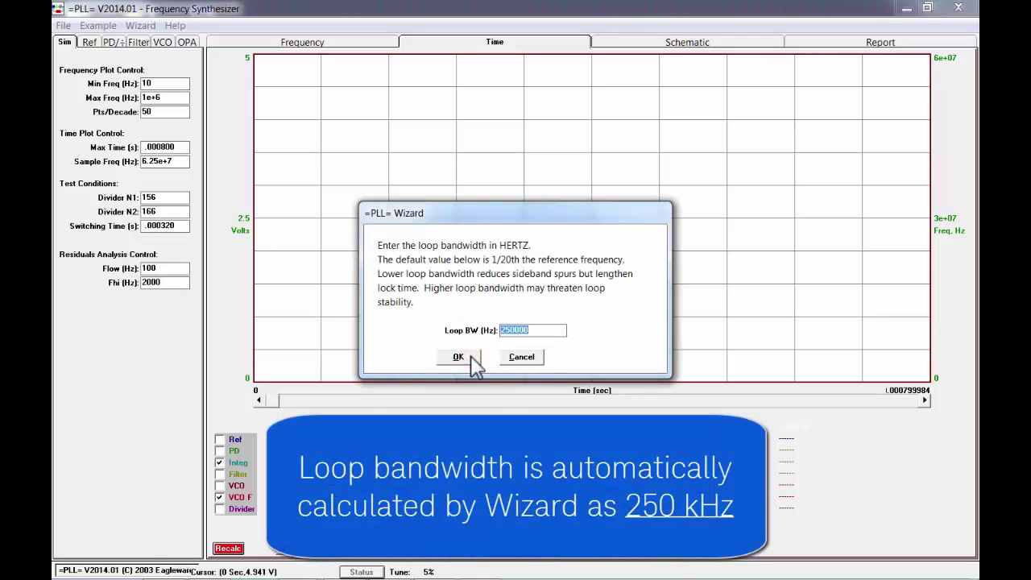
pyautogui.click(473, 357)
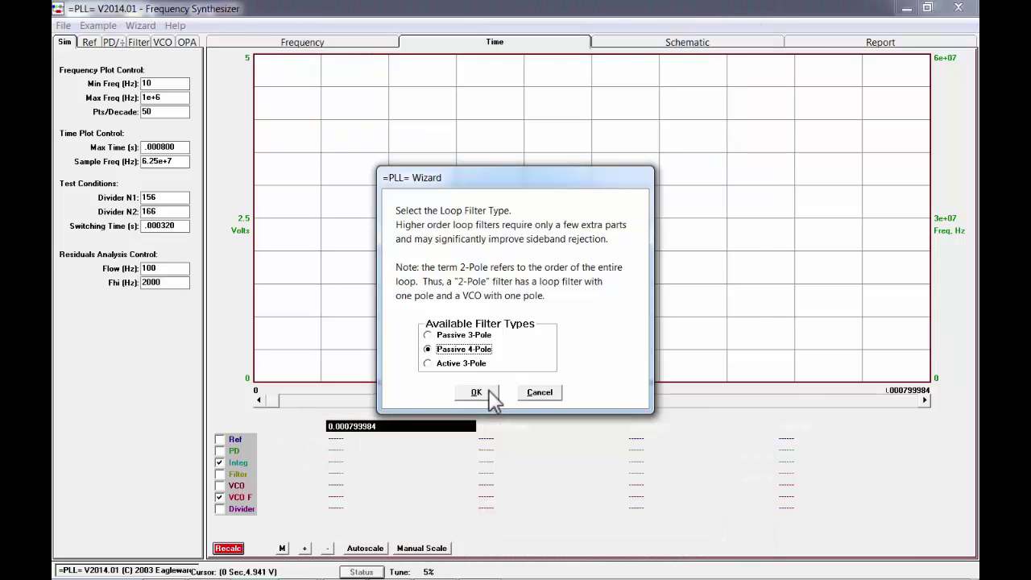
# Confirm Passive 4-Pole filter, accept C1 = 8.2e-13 F, and answer Yes to an extra lowpass filter.
pyautogui.click(476, 393)
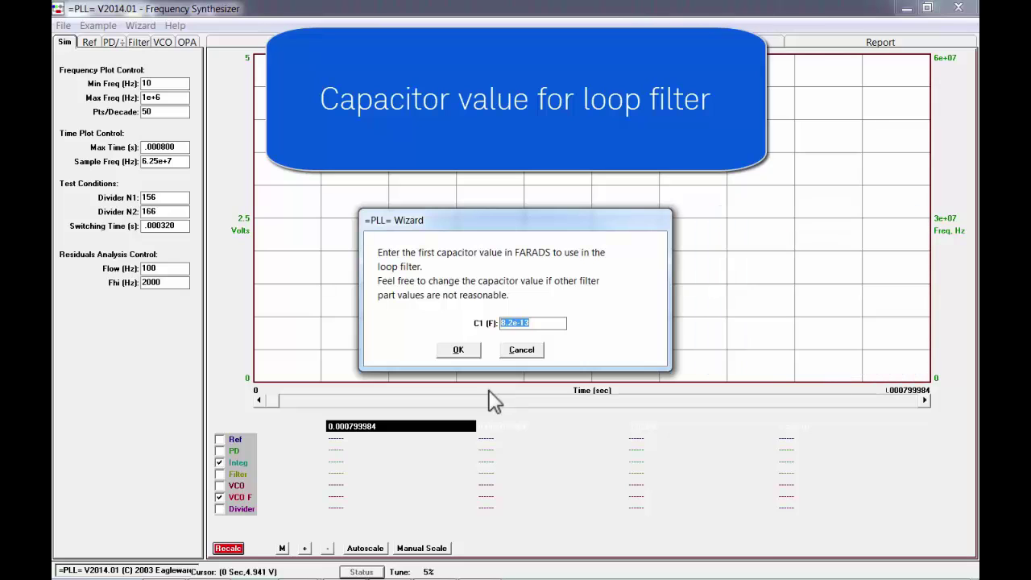
pyautogui.click(533, 324)
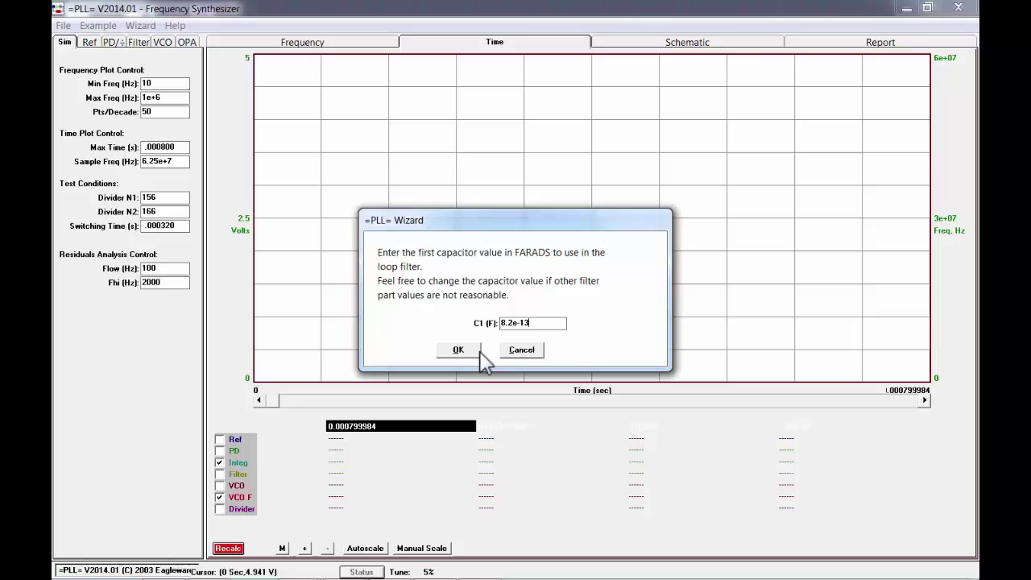
pyautogui.click(477, 351)
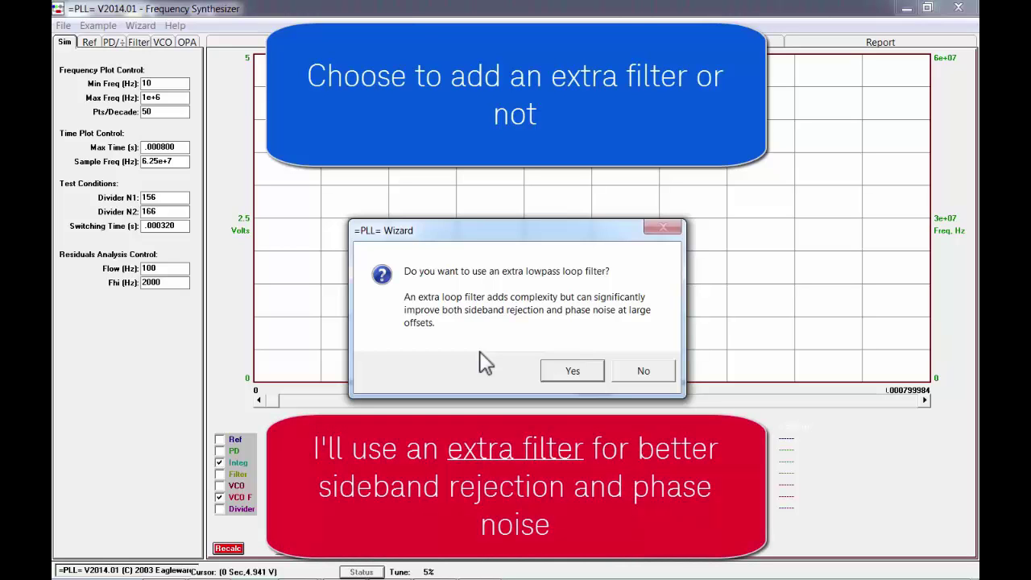
pyautogui.click(572, 372)
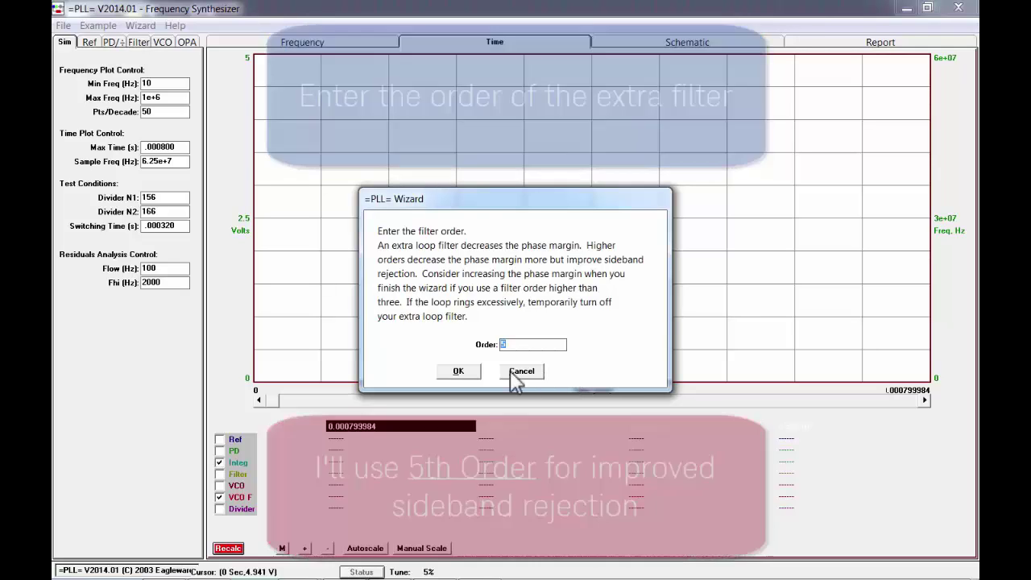
# Accept the filter order, 3e+6 Hz lower cutoff, and 60° phase margin, then acknowledge the final message.
pyautogui.click(473, 371)
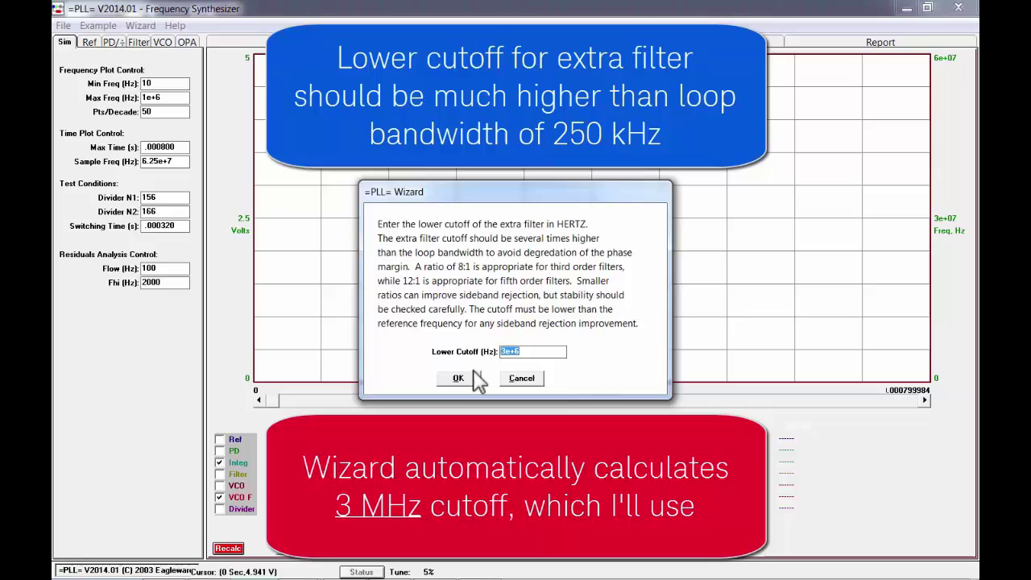
pyautogui.click(476, 374)
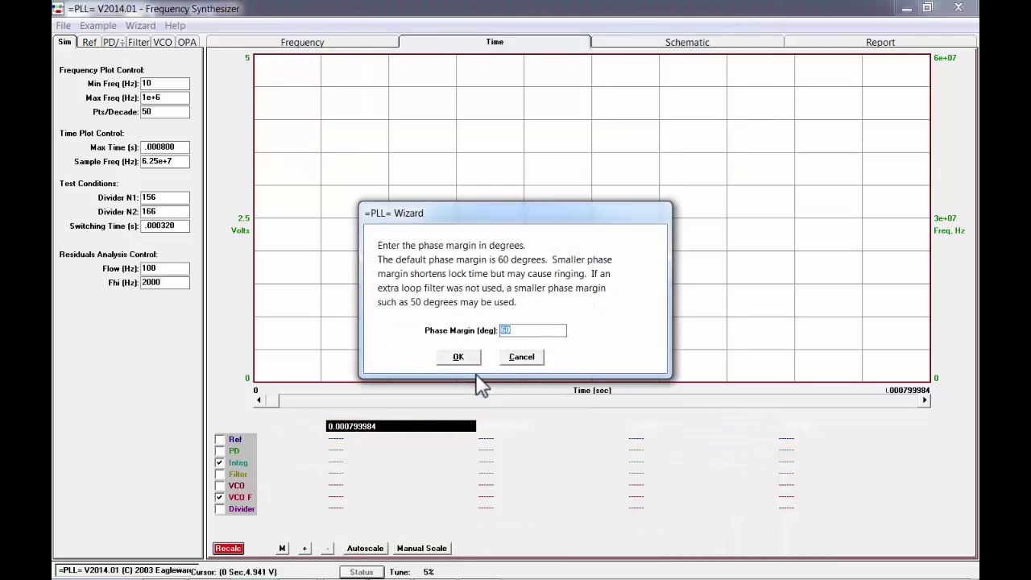
pyautogui.click(528, 332)
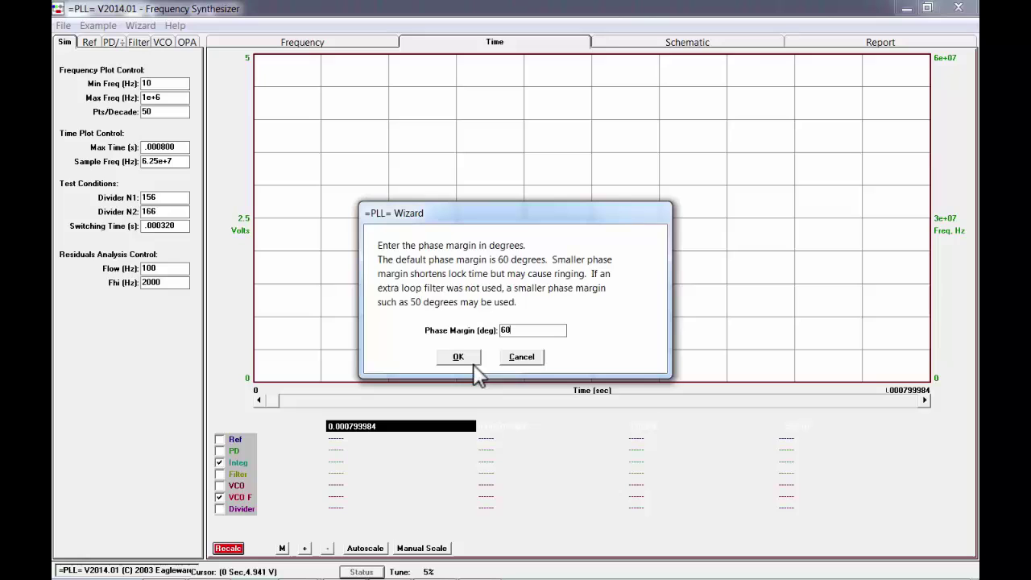
pyautogui.click(458, 359)
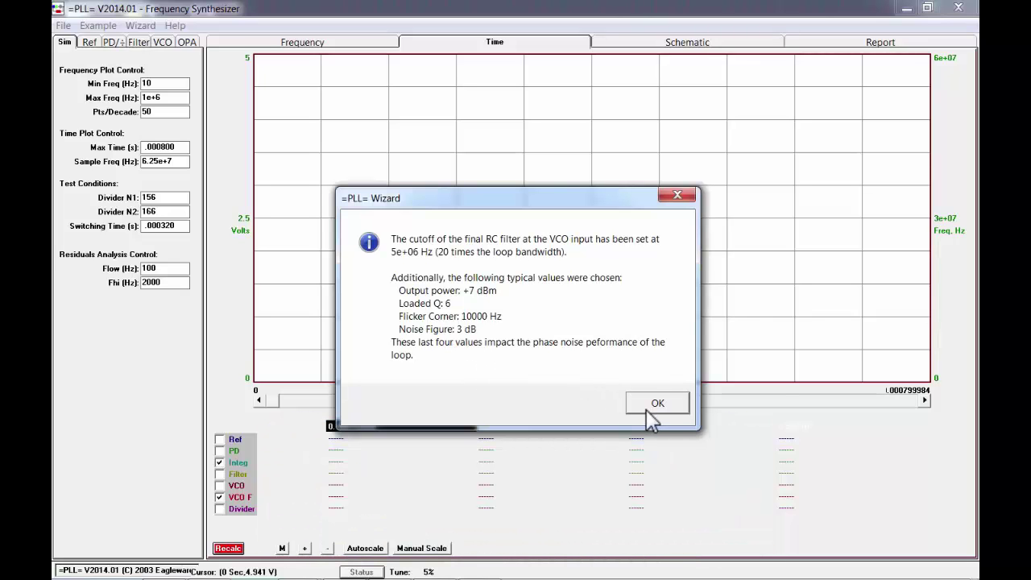
pyautogui.click(648, 408)
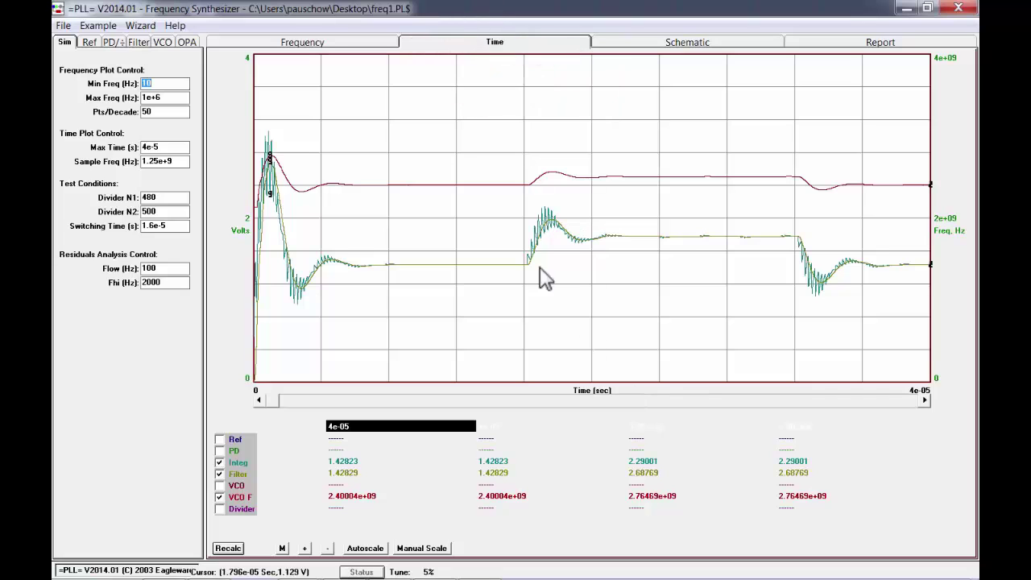
# Switch to the phase-noise frequency plot and set Max Freq to 3e9.
pyautogui.click(361, 47)
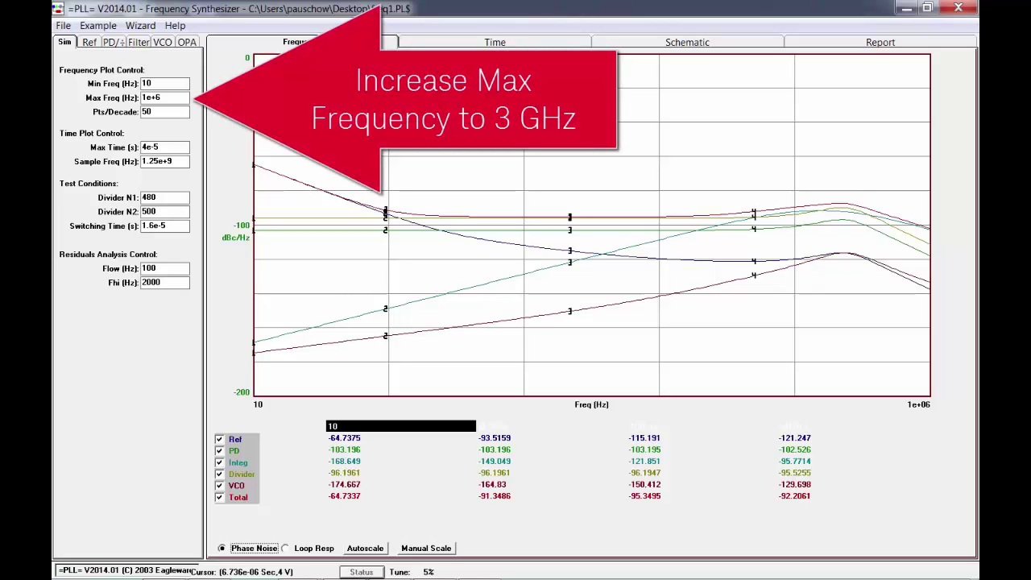
pyautogui.moveTo(178, 97); pyautogui.dragTo(124, 97)
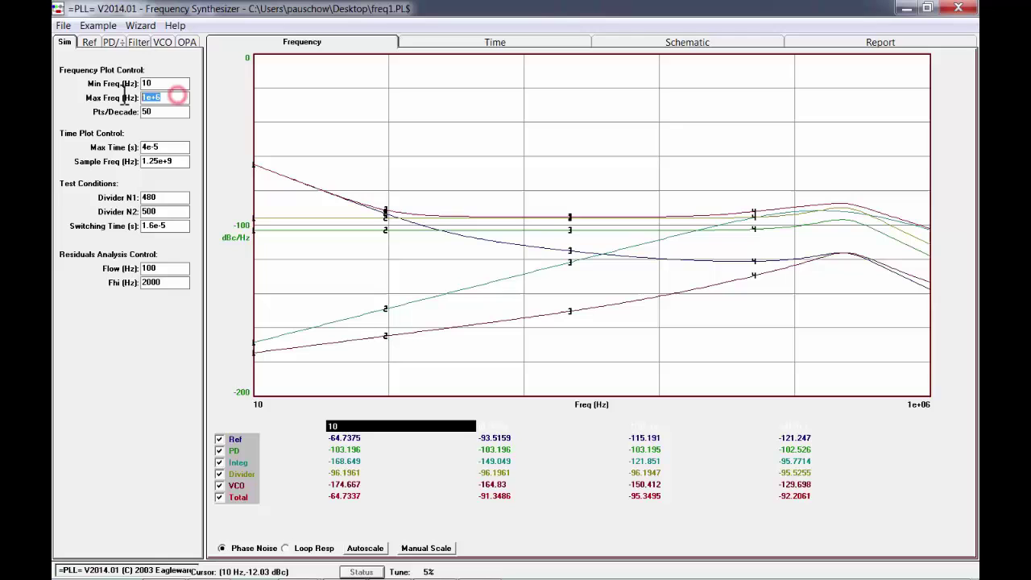
pyautogui.write('3e')
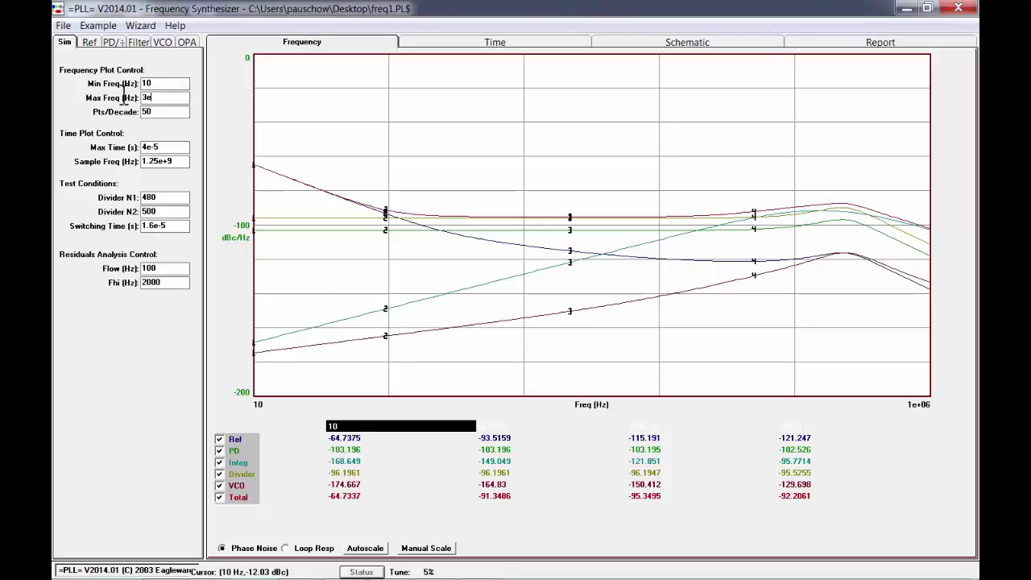
pyautogui.write('9')
pyautogui.click(150, 83)
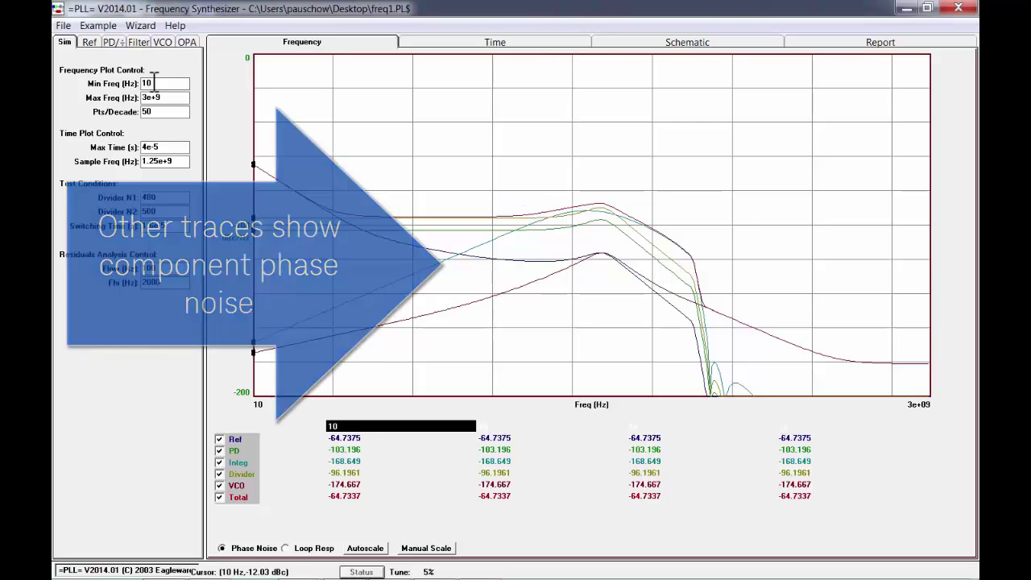
# Toggle the Ref and Divider traces and place markers near 10.5 kHz and 2.4 MHz.
pyautogui.click(235, 439)
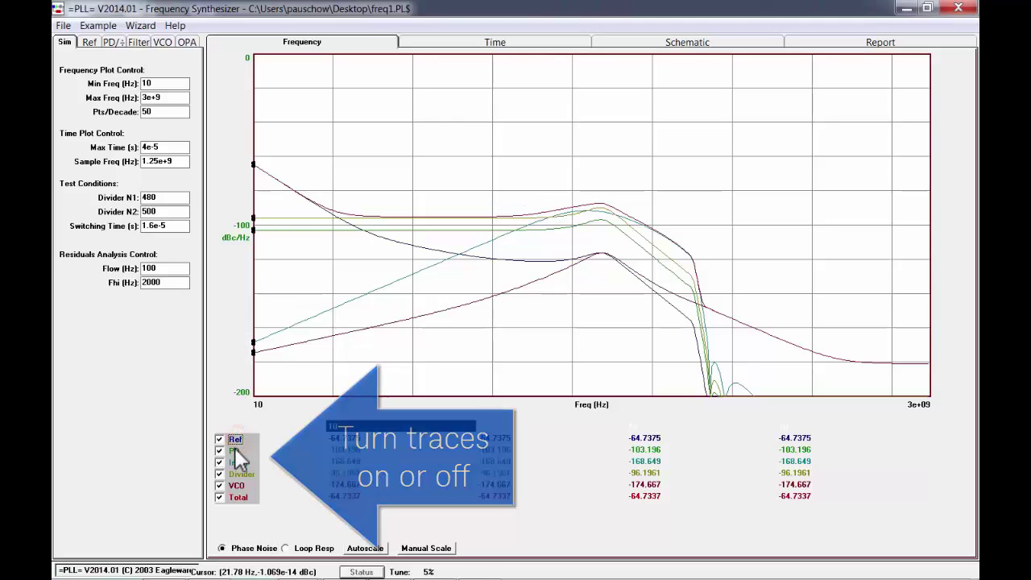
pyautogui.click(233, 474)
pyautogui.click(233, 474)
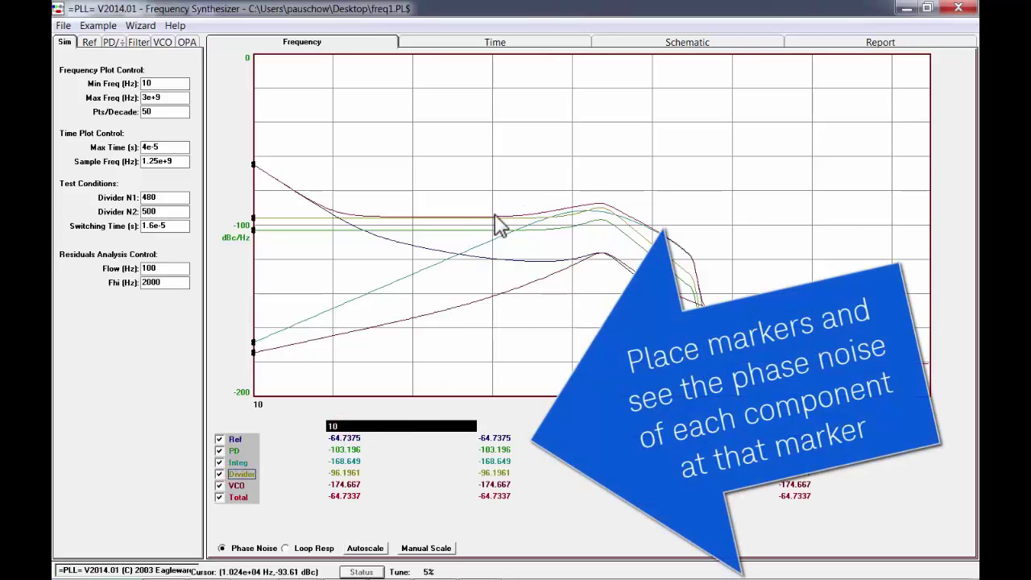
pyautogui.click(493, 219)
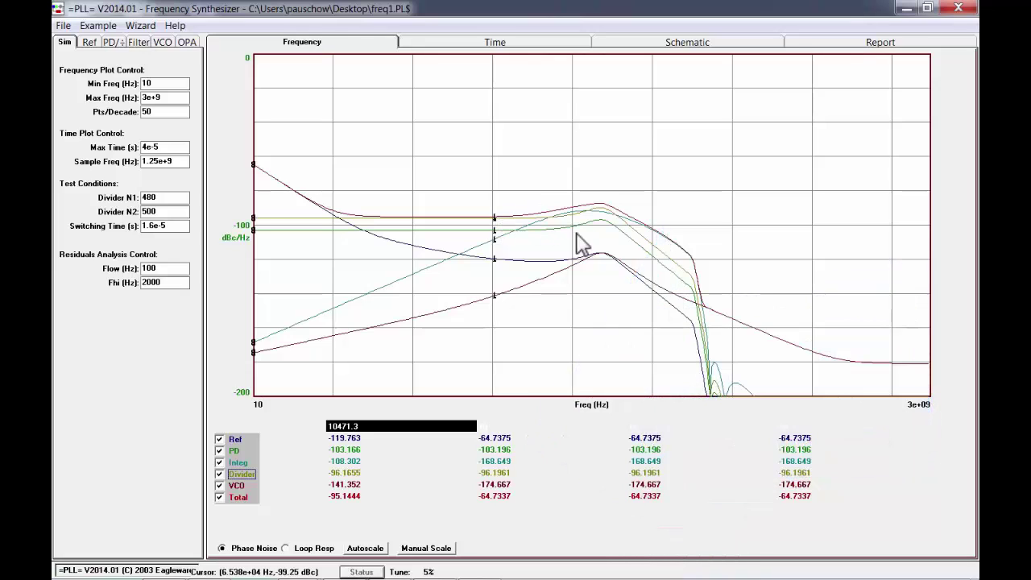
pyautogui.click(520, 426)
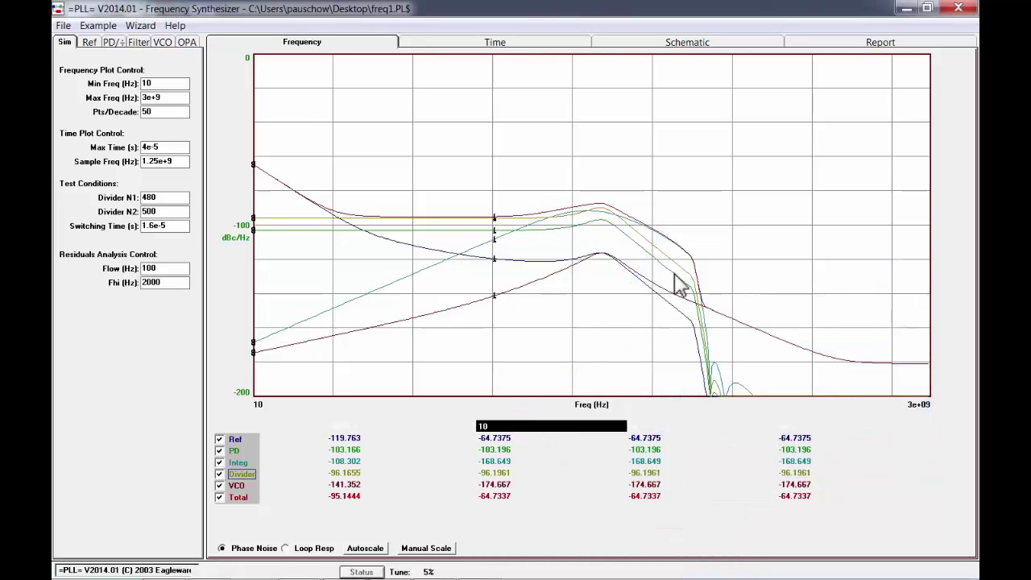
pyautogui.click(683, 250)
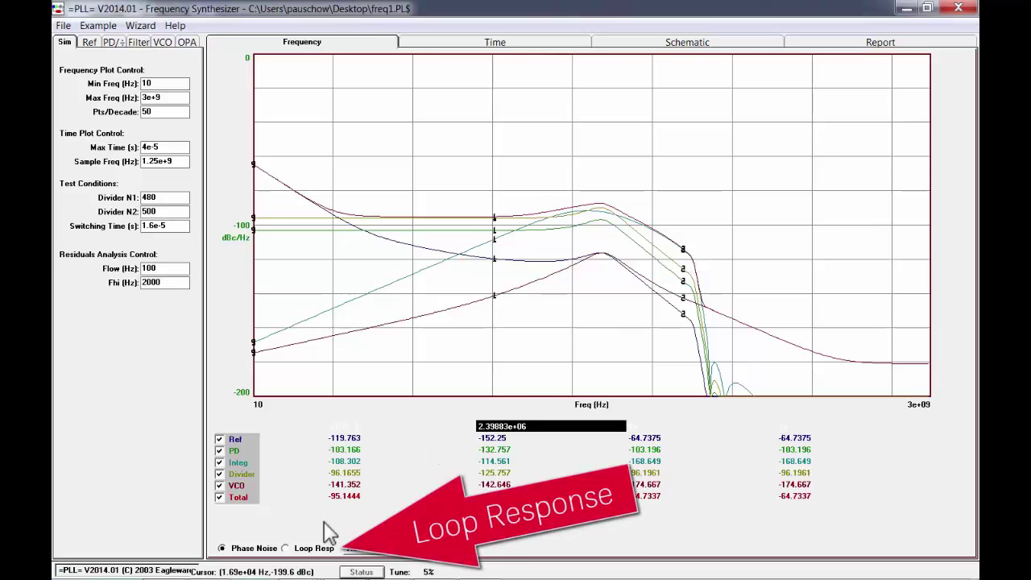
# Show Loop Resp and move marker 1 to the OL Mag 0 dB crossing near 263027 Hz.
pyautogui.click(303, 547)
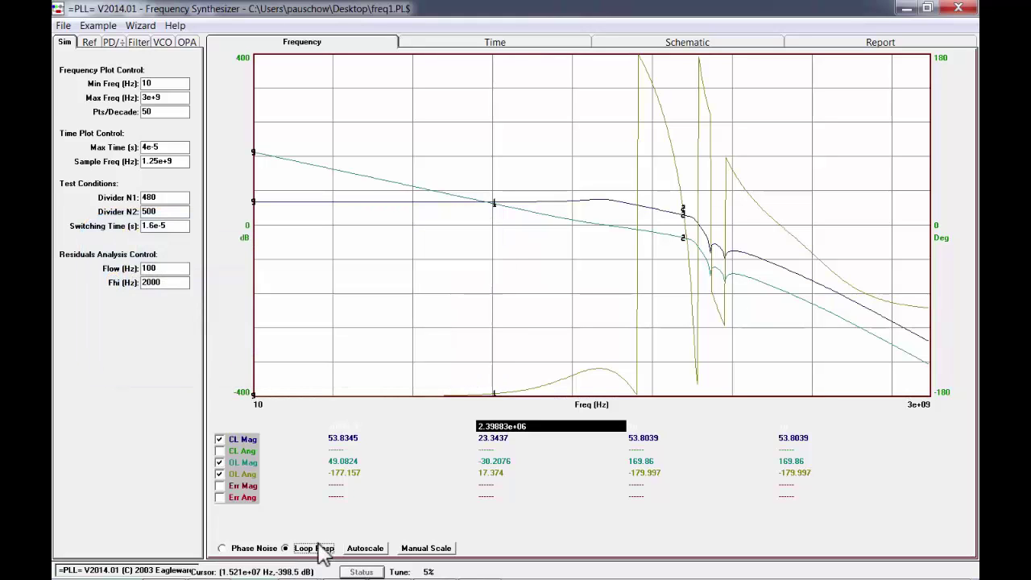
pyautogui.click(367, 426)
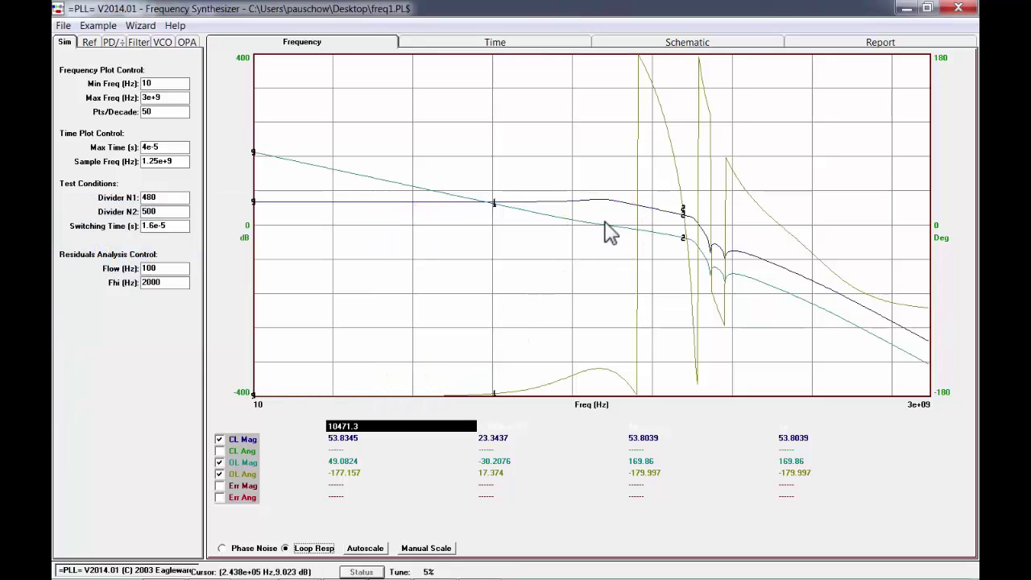
pyautogui.click(605, 226)
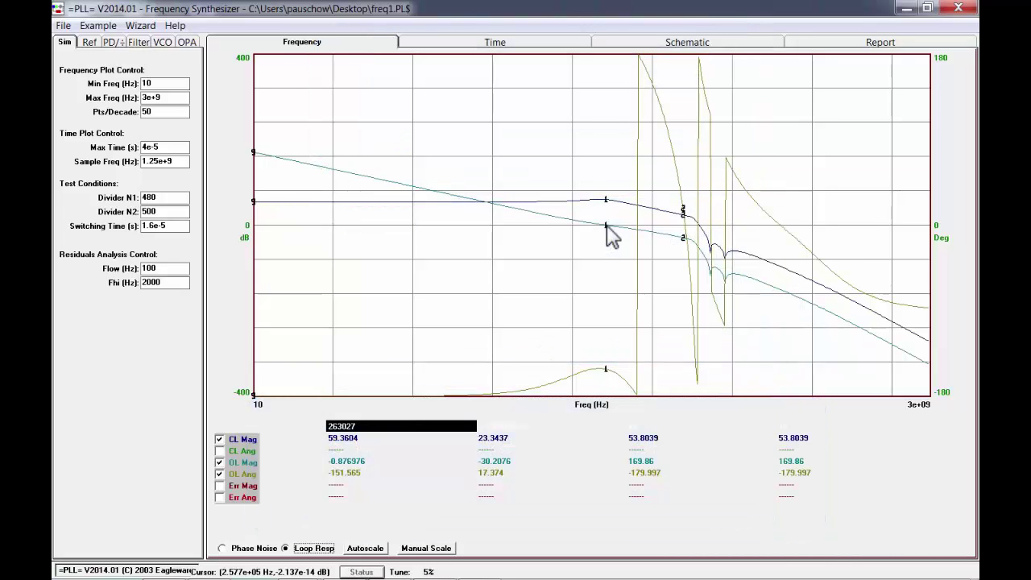
# Rerun the transient simulation on the Time tab to show VCO switching between 2.4 and 2.5 GHz.
pyautogui.click(461, 42)
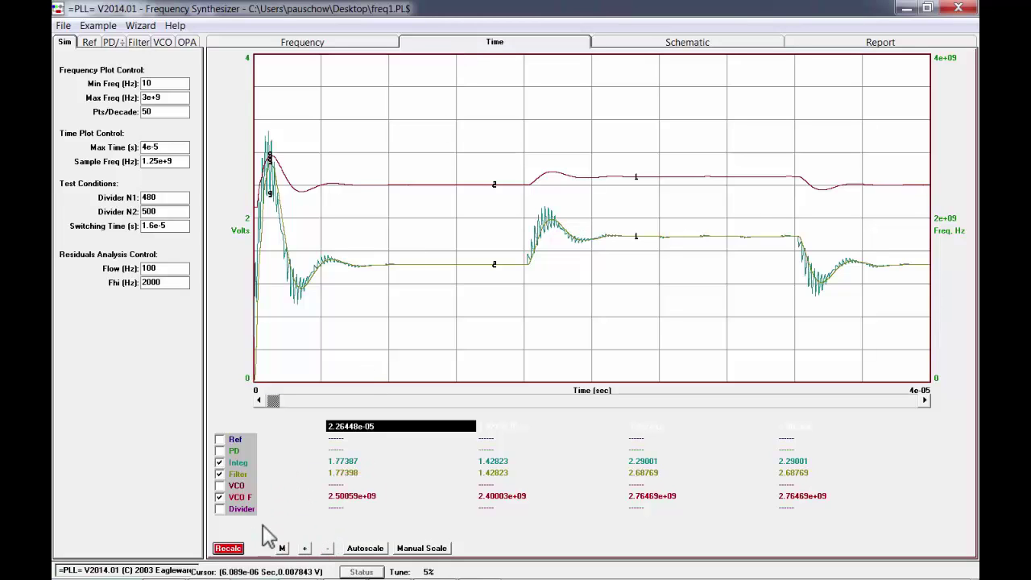
pyautogui.click(229, 549)
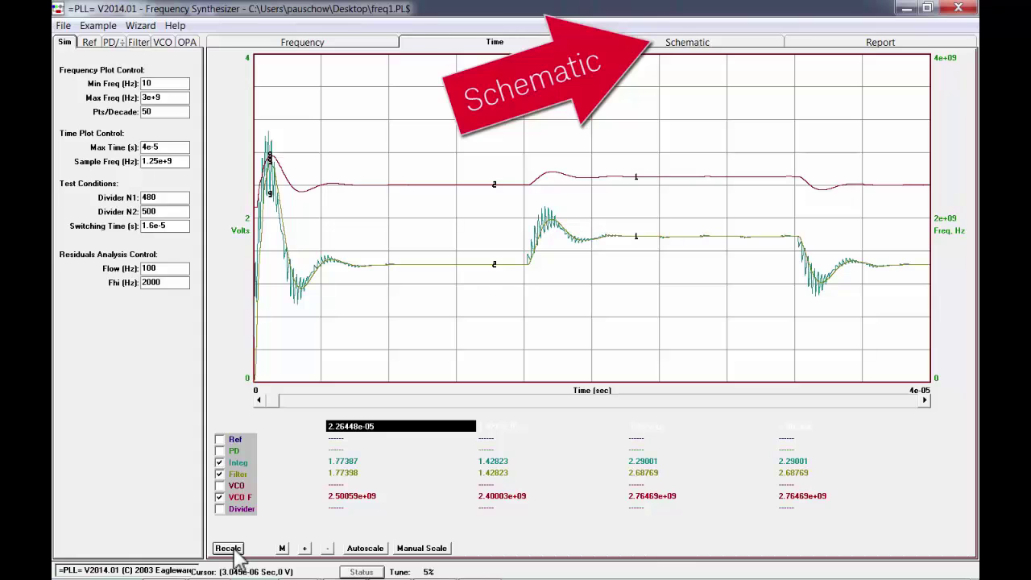
# Open the Schematic block diagram and inspect the 5 MHz reference oscillator's OSC settings.
pyautogui.click(644, 45)
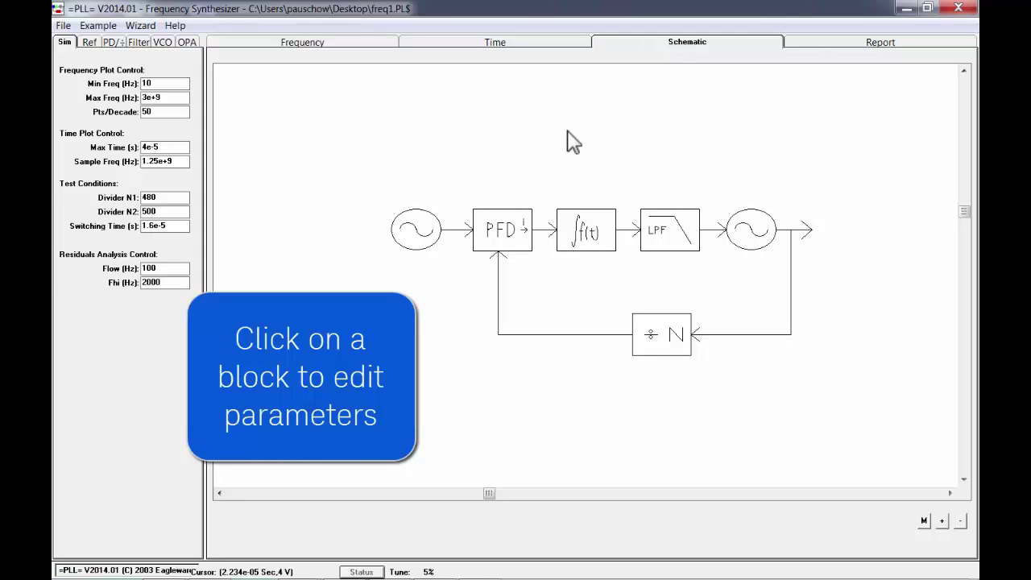
pyautogui.click(413, 227)
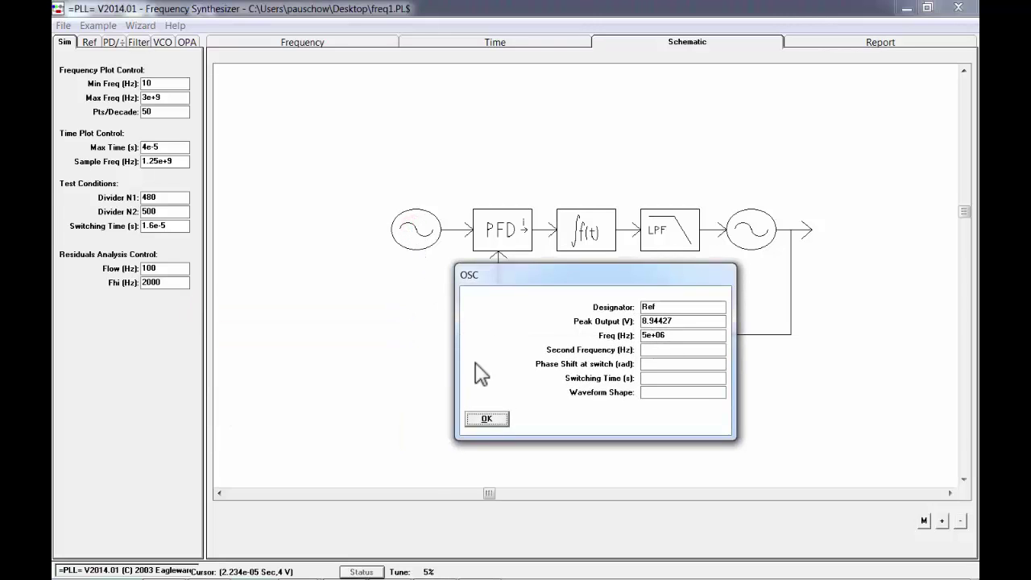
pyautogui.click(497, 419)
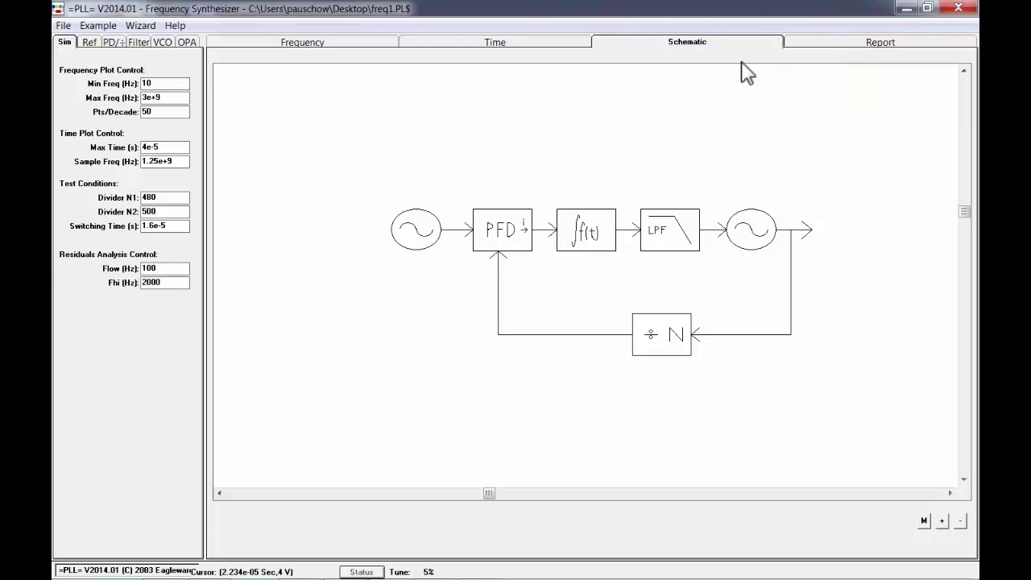
# Open the Report view and scroll down to the VCO and OPA parameters.
pyautogui.click(802, 48)
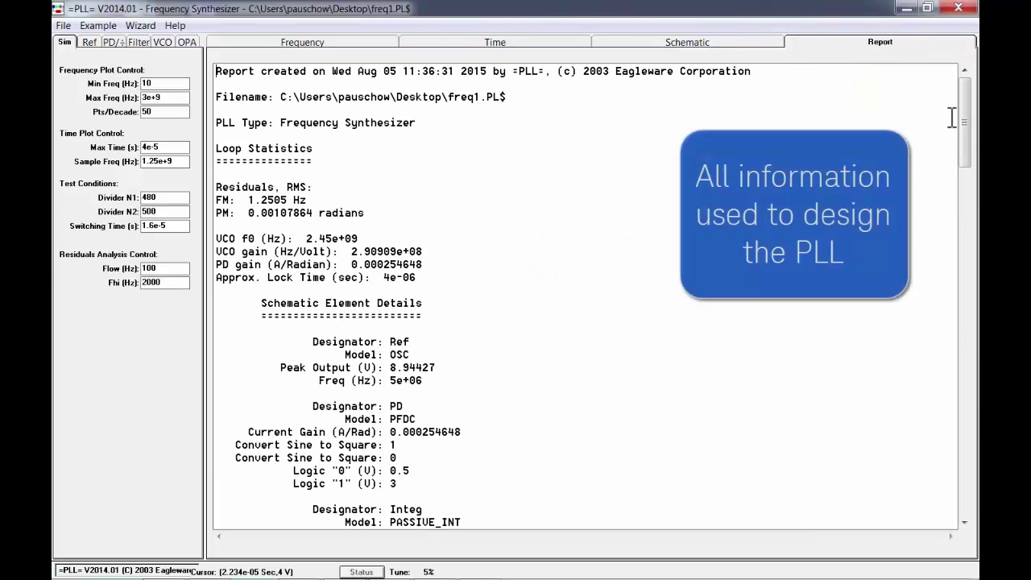
pyautogui.moveTo(964, 122)
pyautogui.mouseDown()
pyautogui.moveTo(952, 273)
pyautogui.moveTo(975, 497)
pyautogui.mouseUp()
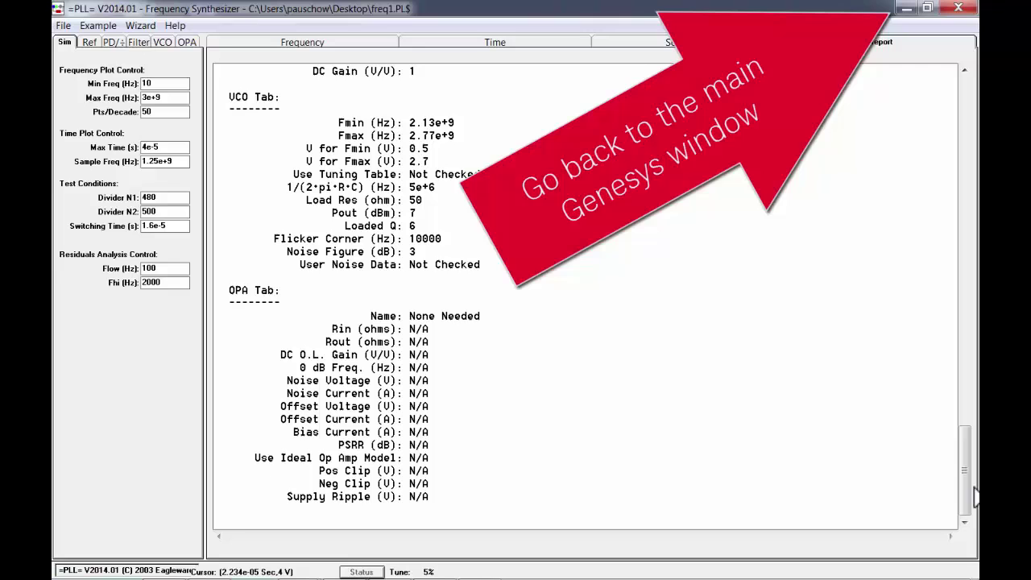
# Minimize the PLL window, open Genesys Help, and expand Synthesis > PLL in Contents.
pyautogui.click(906, 10)
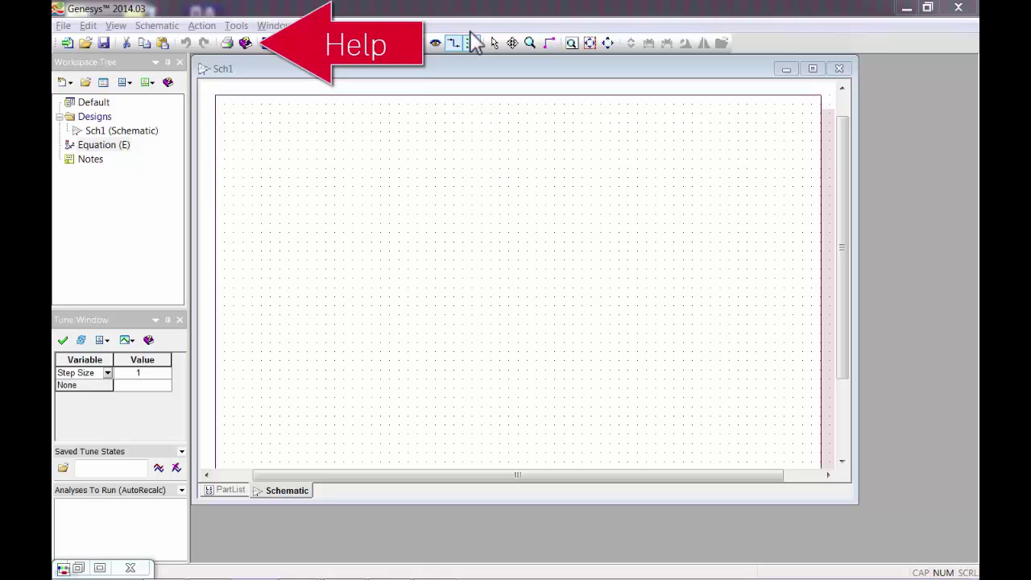
pyautogui.click(239, 45)
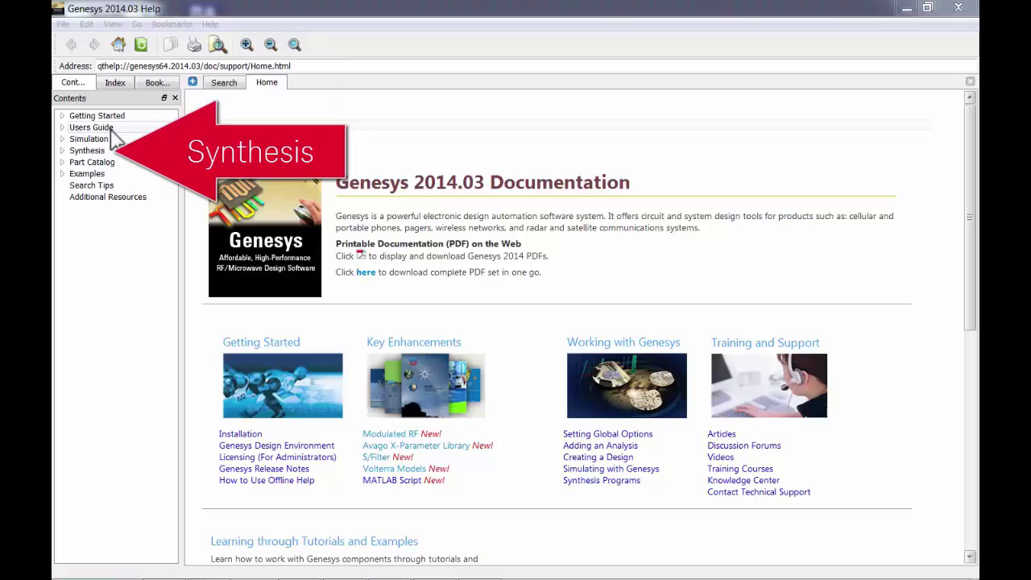
pyautogui.click(62, 151)
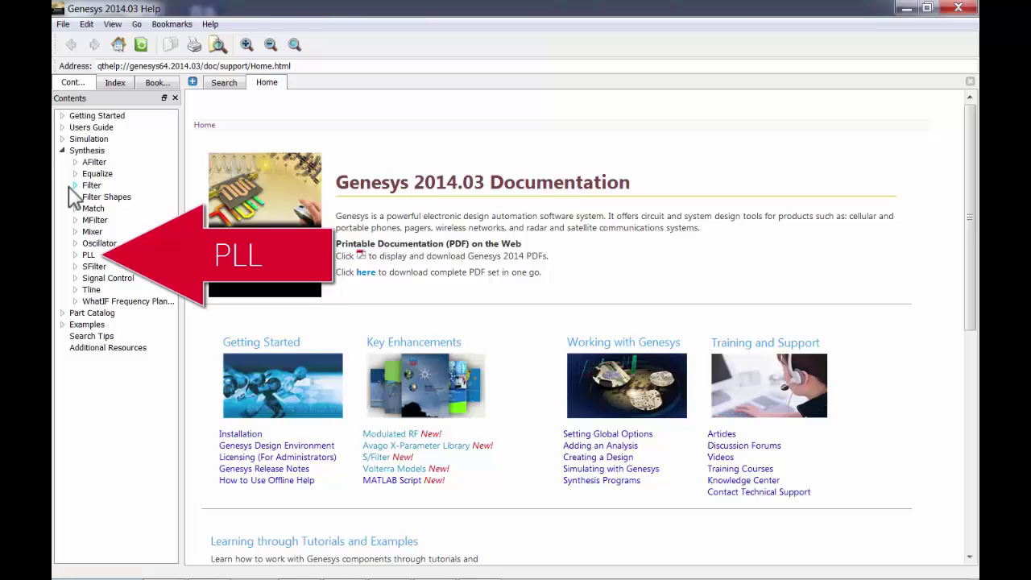
pyautogui.click(73, 254)
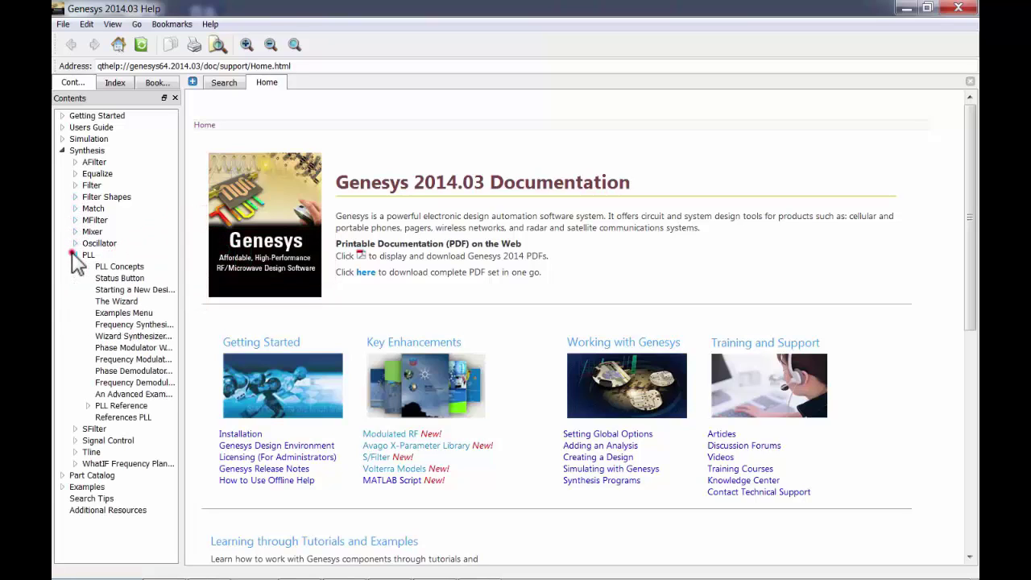
# Read through the PLL Concepts page, then the PLL Reference page.
pyautogui.click(129, 268)
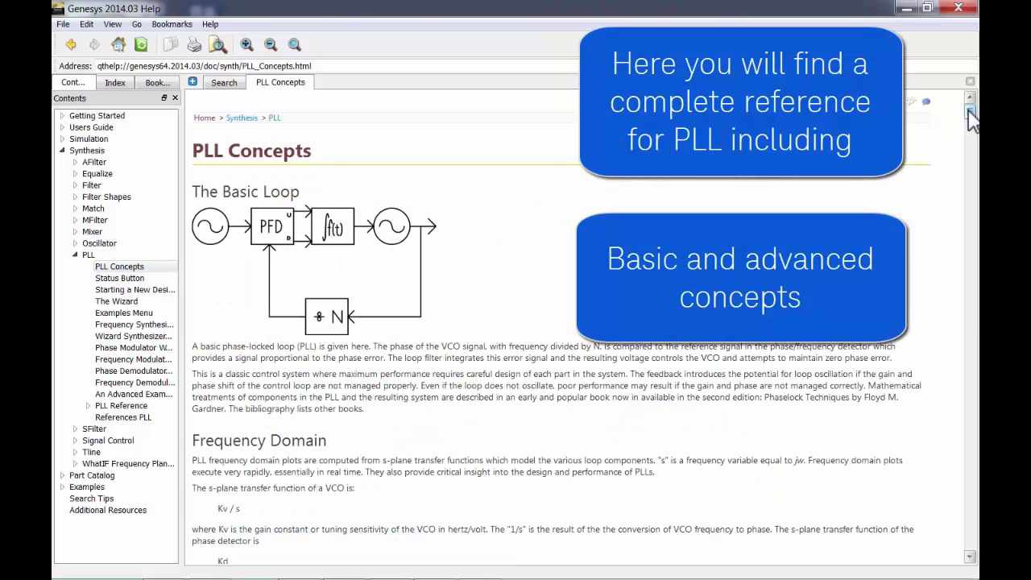
pyautogui.moveTo(971, 113); pyautogui.dragTo(966, 480)
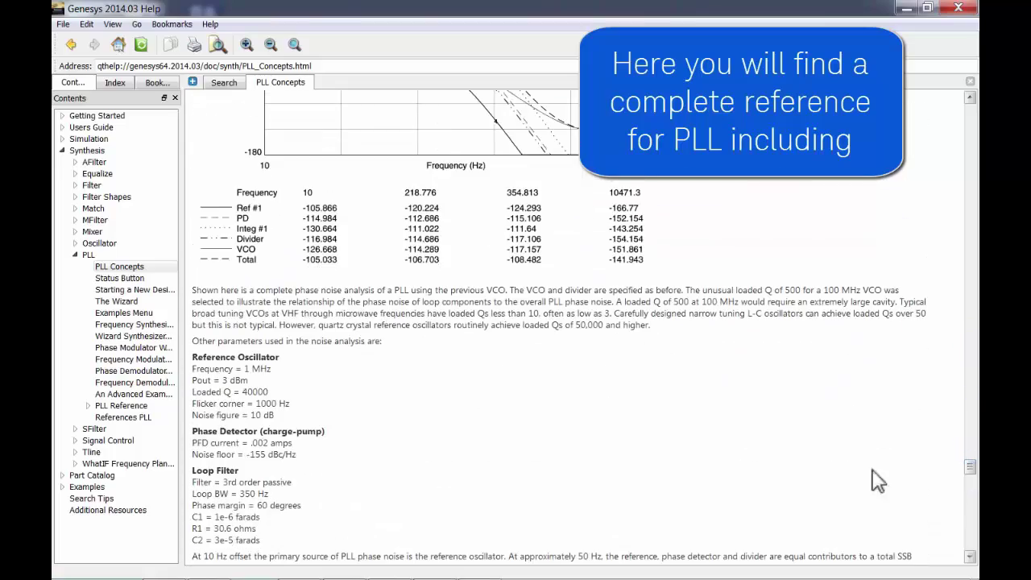
pyautogui.click(89, 406)
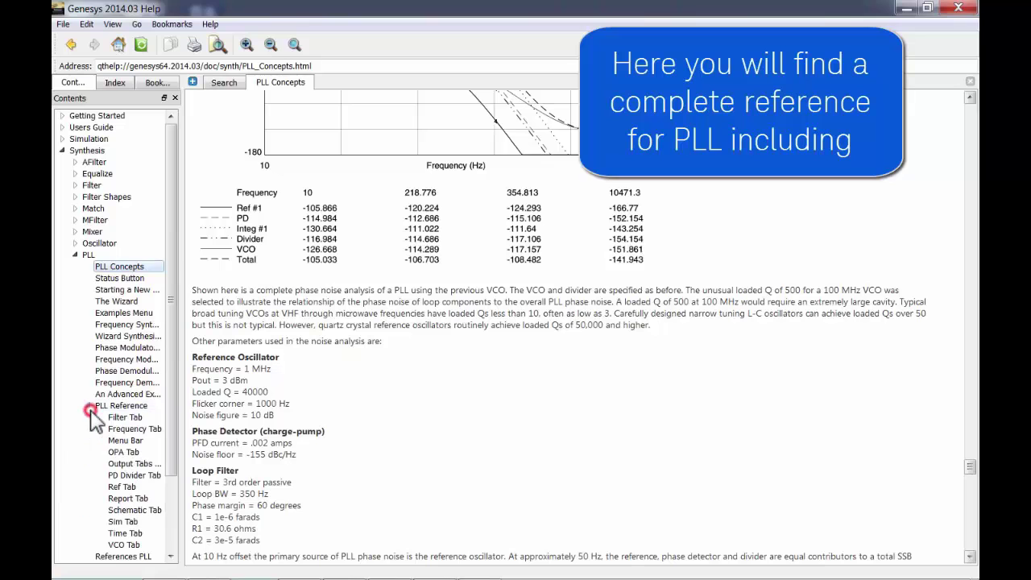
pyautogui.click(125, 405)
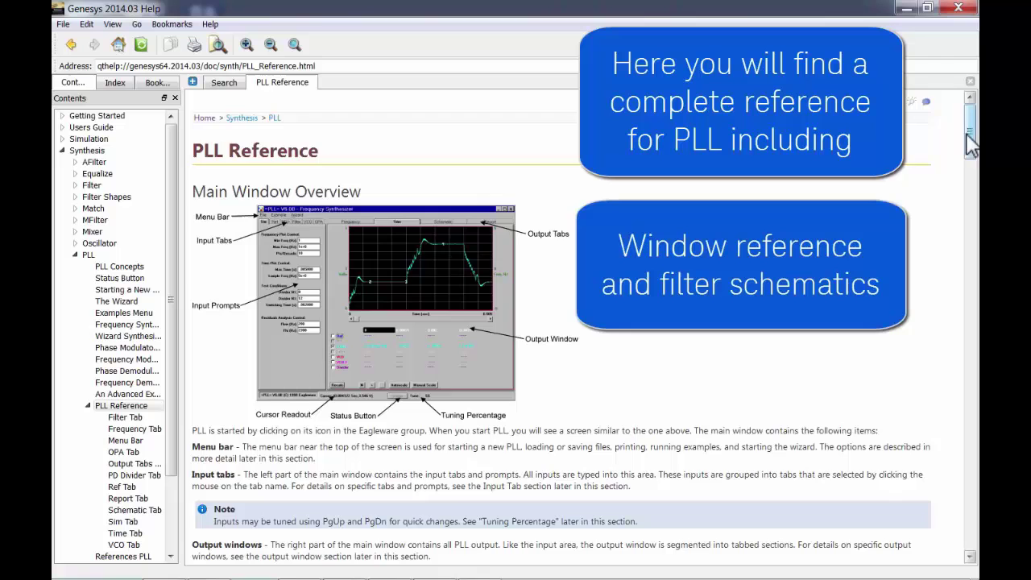
pyautogui.moveTo(972, 140)
pyautogui.mouseDown()
pyautogui.moveTo(974, 241)
pyautogui.moveTo(947, 439)
pyautogui.moveTo(955, 537)
pyautogui.mouseUp()
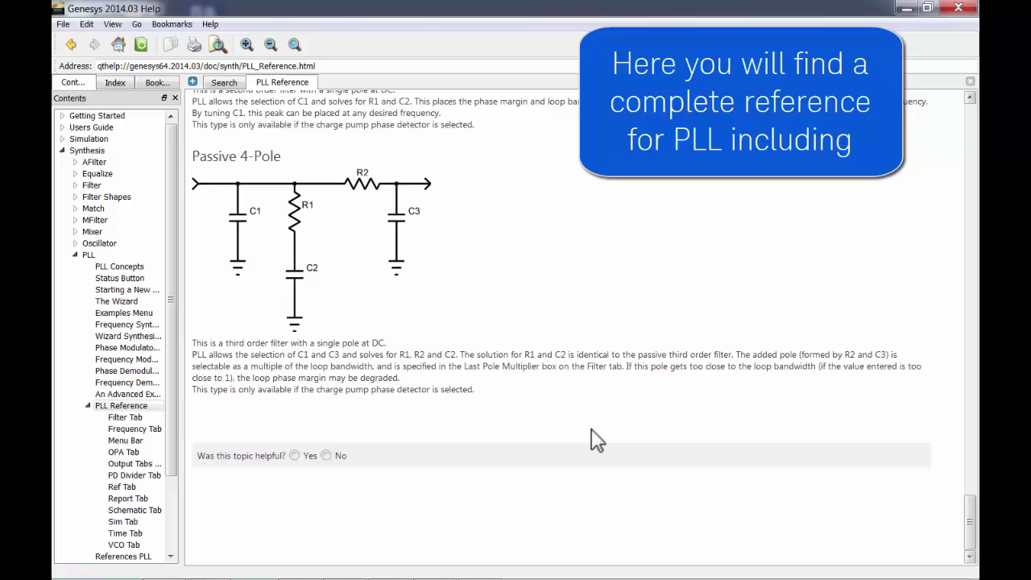
# Browse Wizard Synthesizer Results, VCO Tab, and read the Phase Demodulator Wizard Example.
pyautogui.click(148, 338)
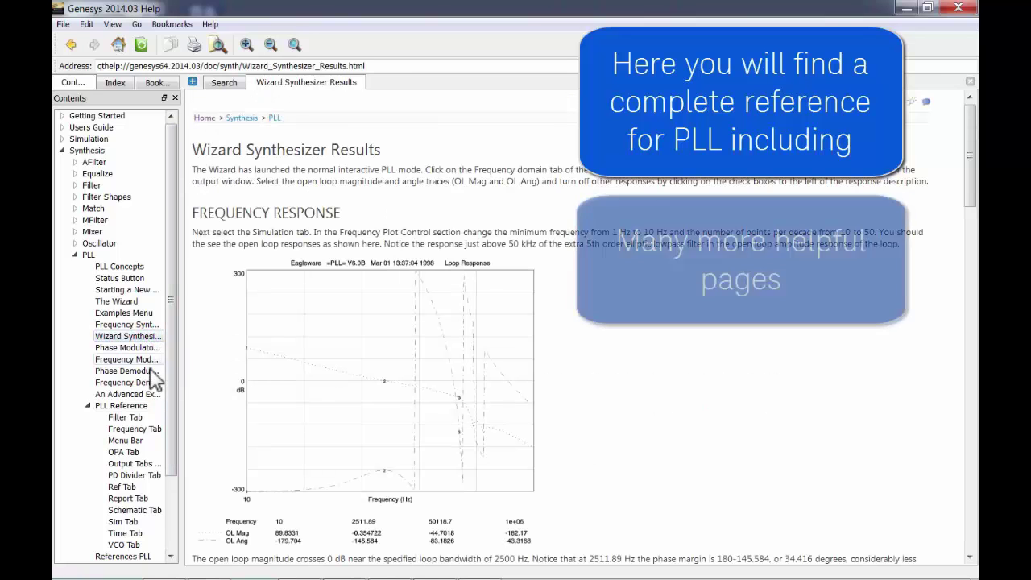
pyautogui.click(129, 545)
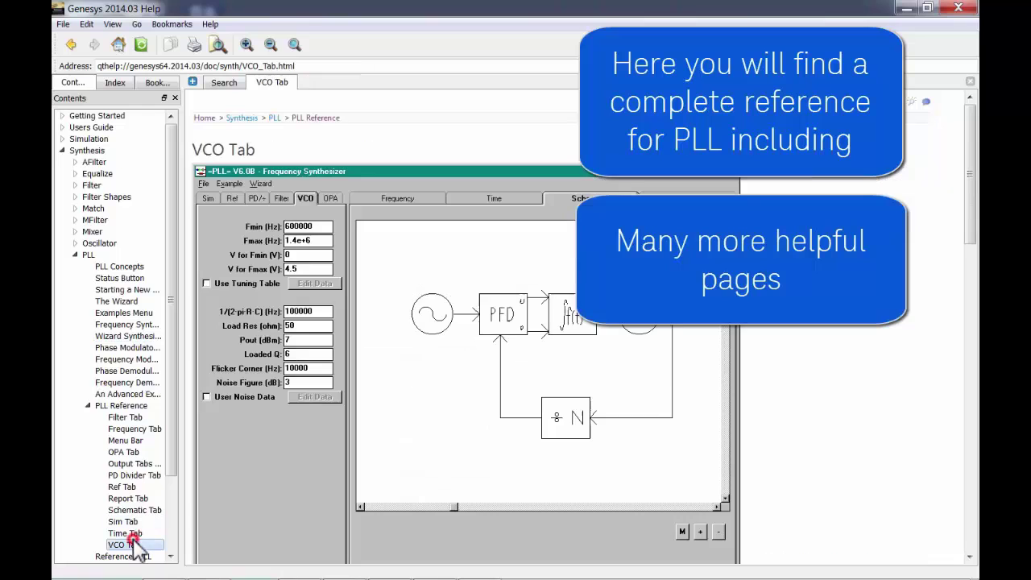
pyautogui.click(148, 372)
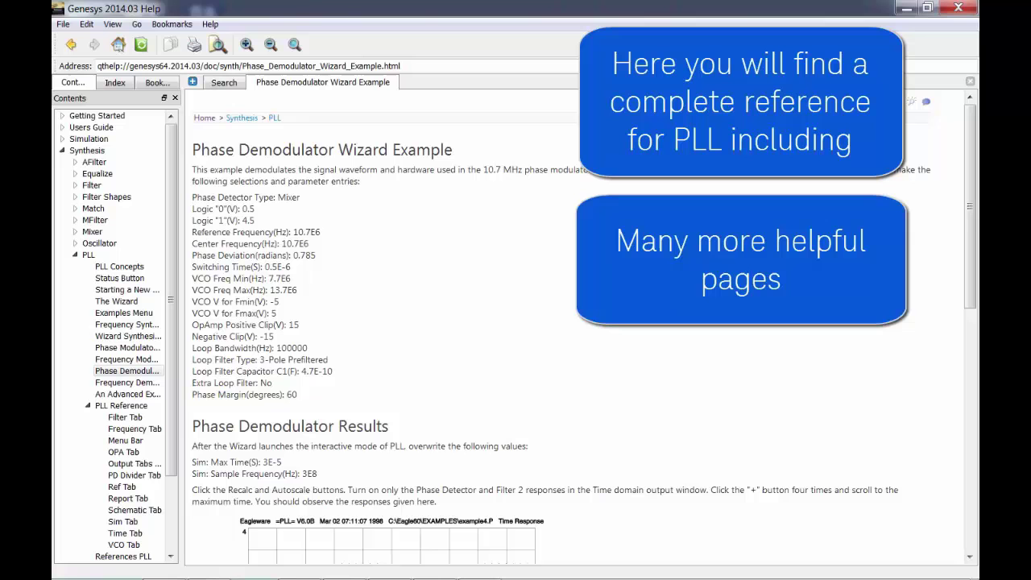
pyautogui.moveTo(973, 208)
pyautogui.mouseDown()
pyautogui.moveTo(956, 339)
pyautogui.moveTo(957, 437)
pyautogui.mouseUp()
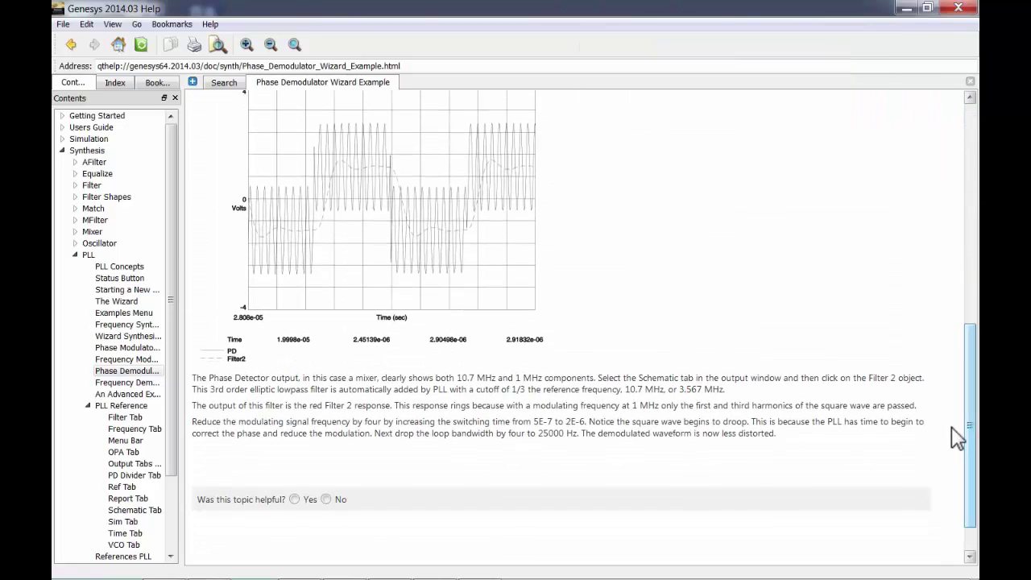